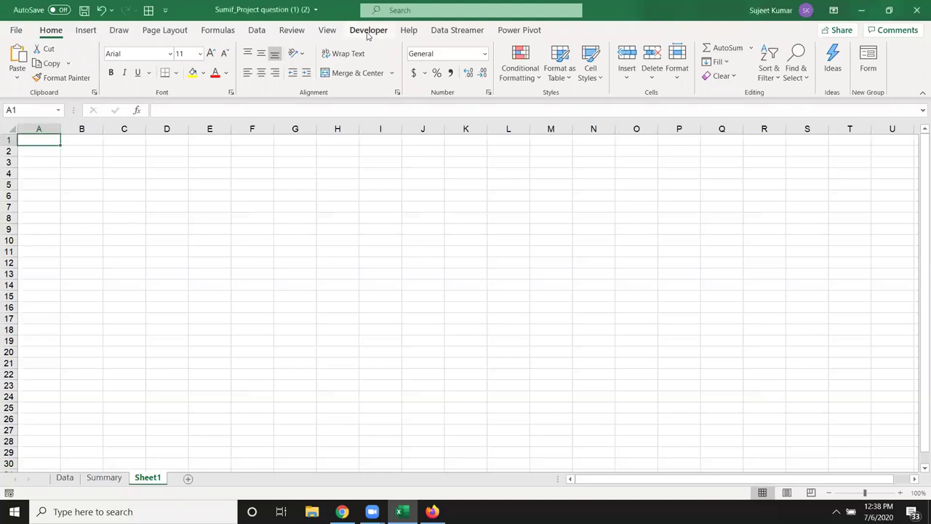
Review the Record Macro dialog's 'Store macro in' options, then cancel without recording
click(368, 35)
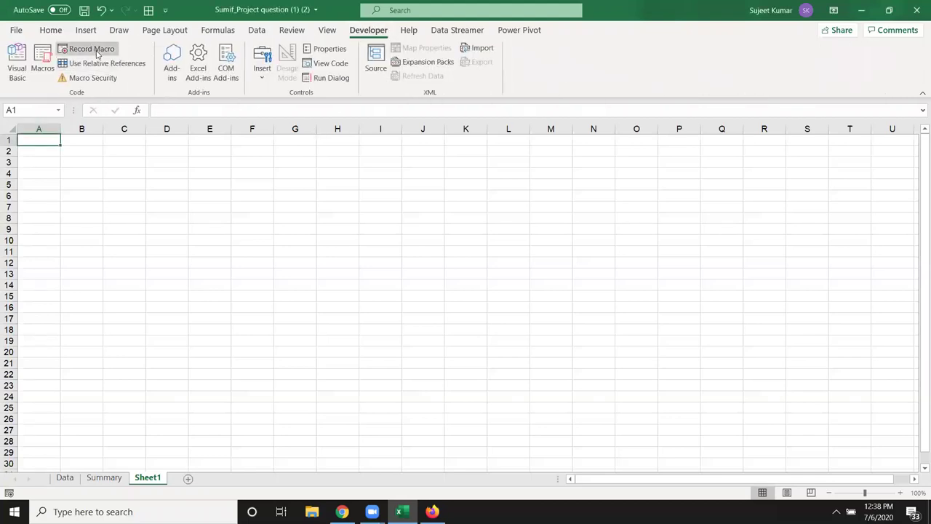
click(91, 50)
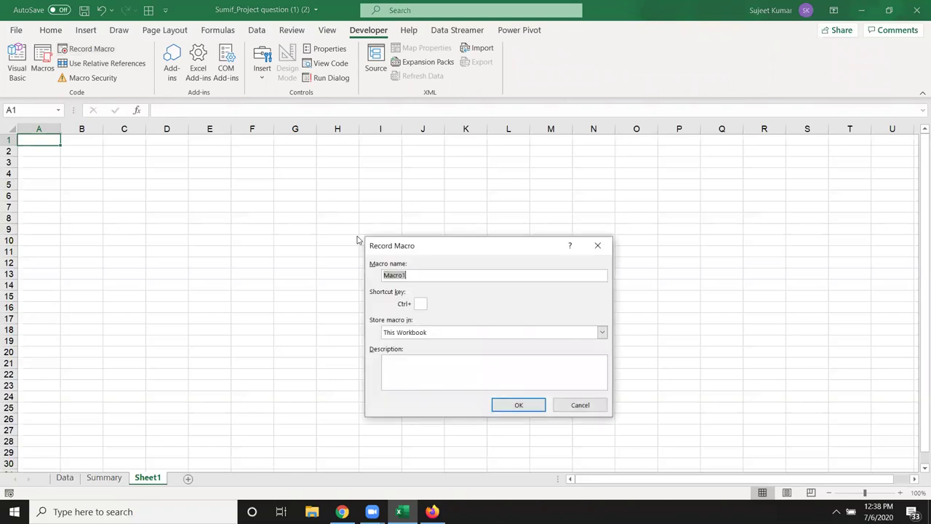
drag(430, 240, 203, 161)
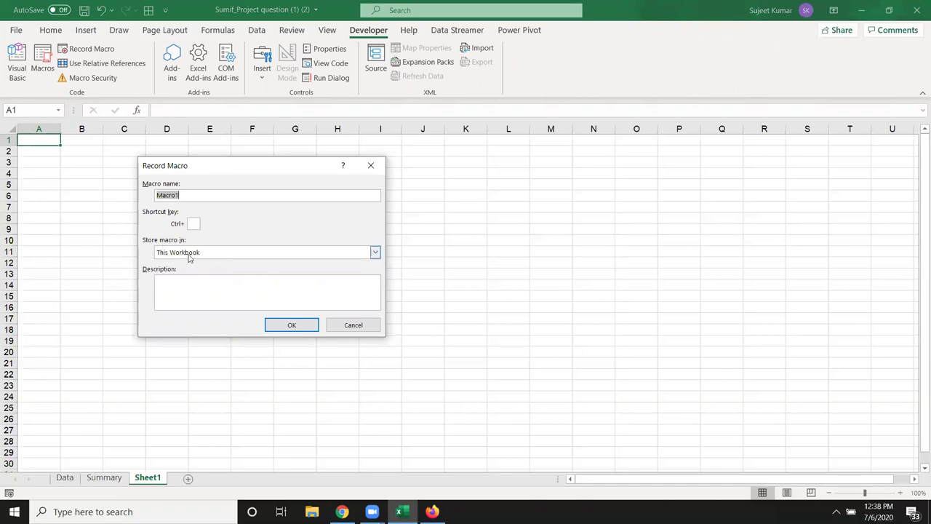
click(188, 254)
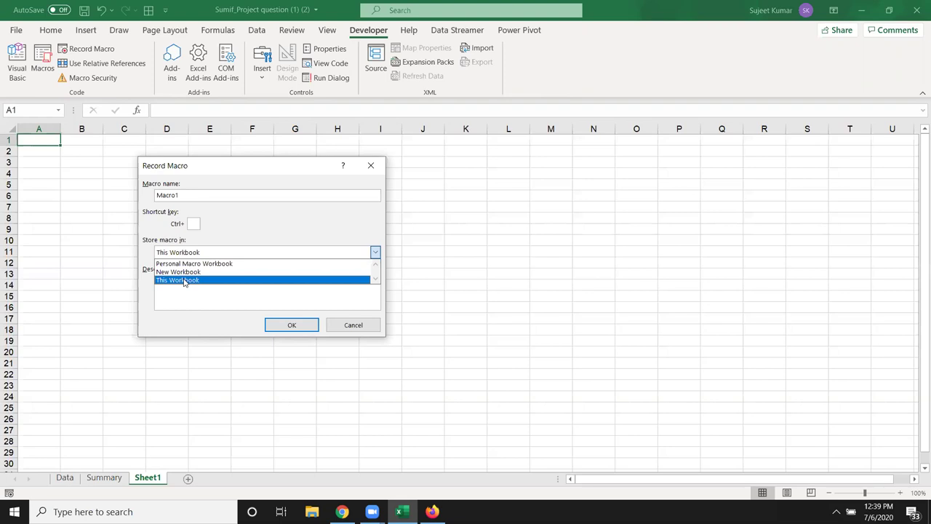
click(351, 327)
Enter 'Public Macros' in cell C3 and launch the Visual Basic editor
click(122, 164)
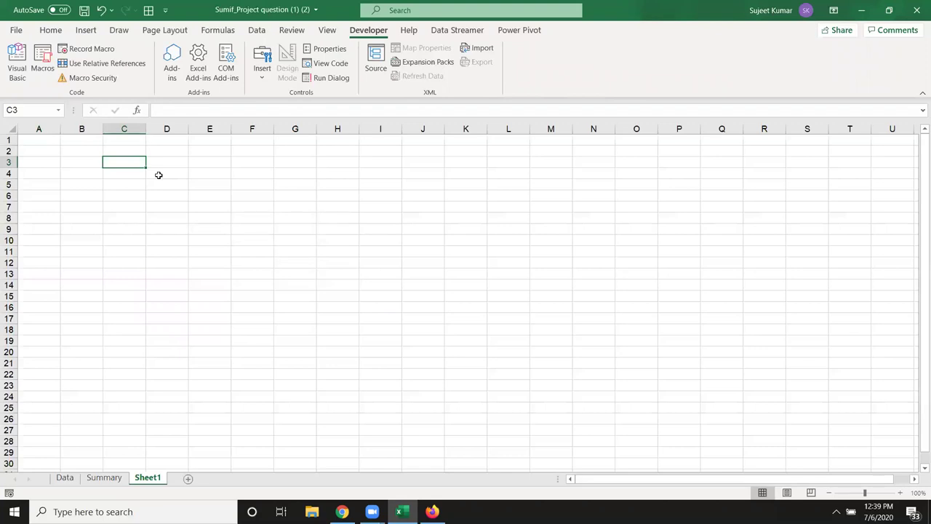
text(Public Macros)
key(Return)
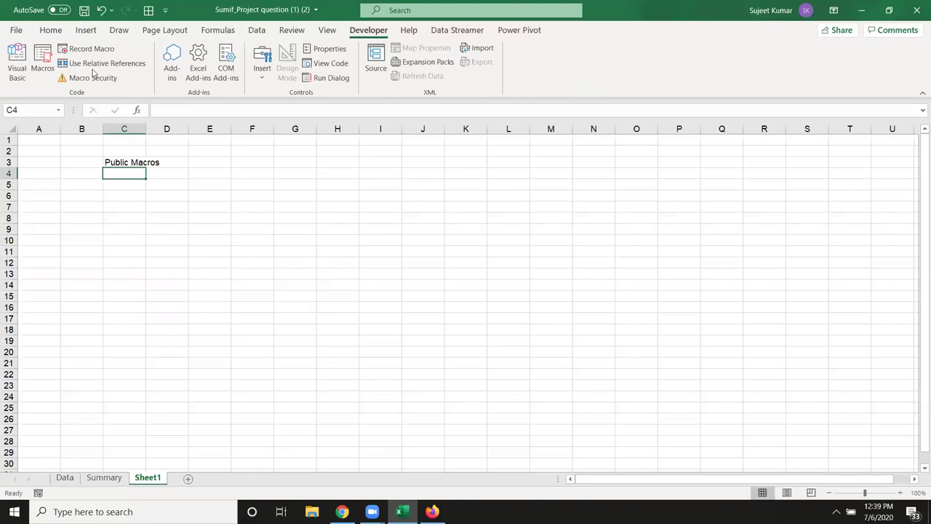
click(17, 72)
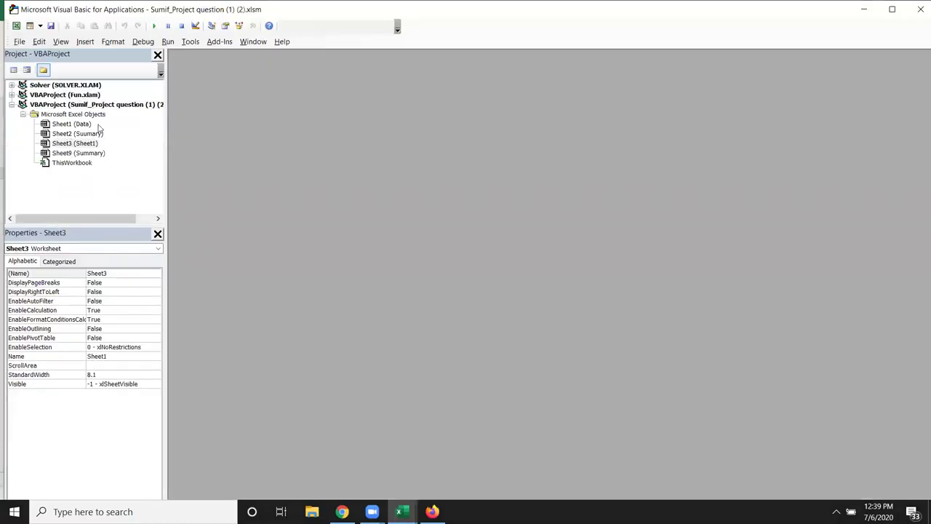
Insert Module1 and declare an empty Sub rr() procedure in it
click(85, 41)
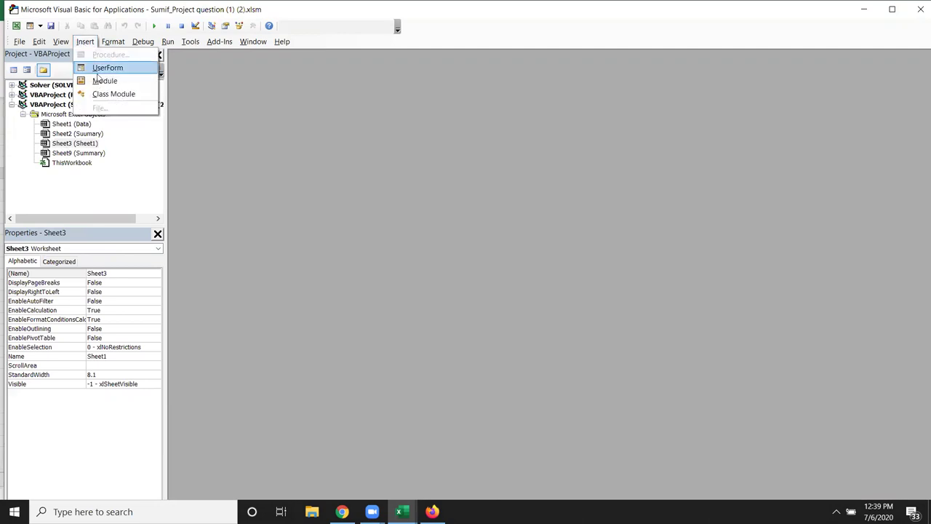
click(105, 80)
text(sub rr())
key(Return)
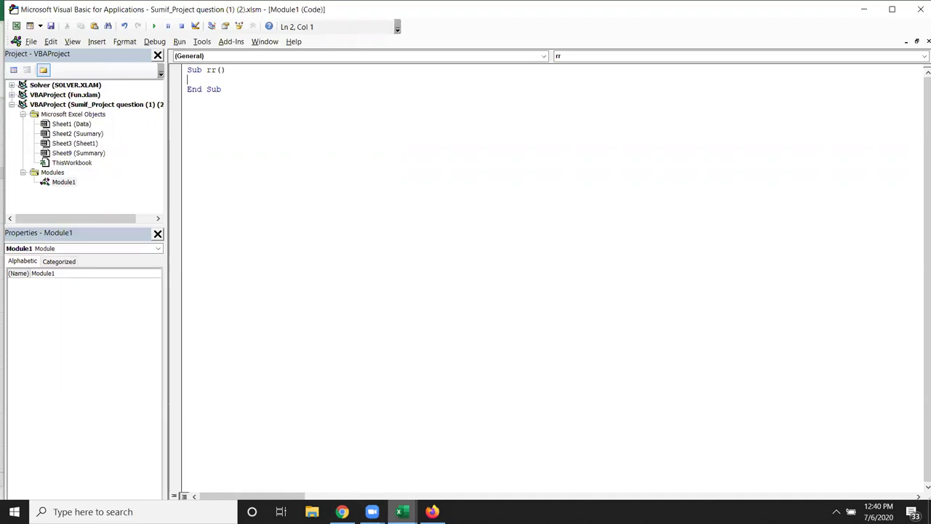
mouse_move(399, 512)
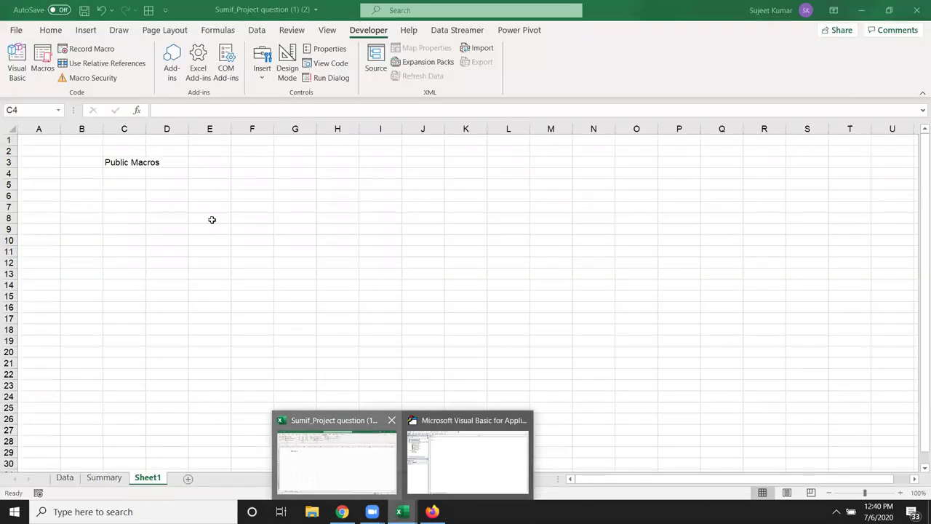
Back in Excel, run the rr macro from the Macros dialog
click(336, 458)
click(42, 62)
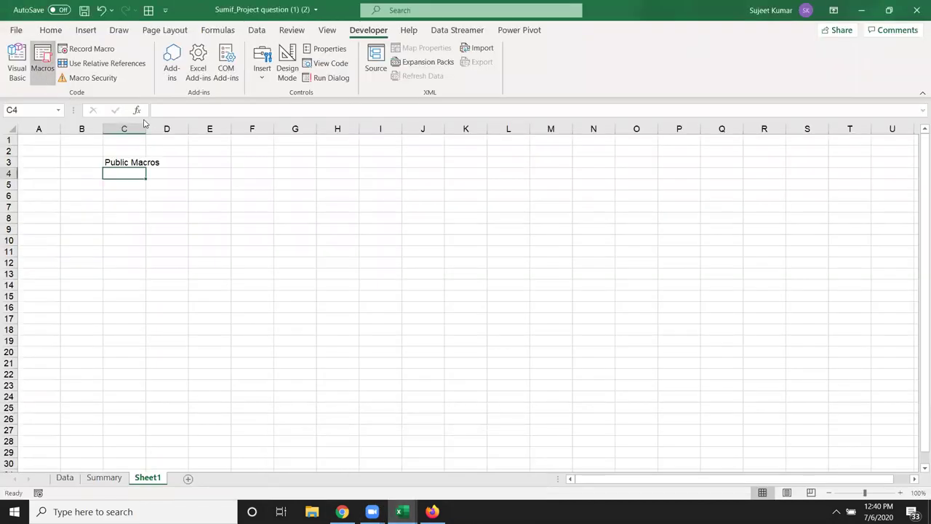
drag(286, 155, 437, 154)
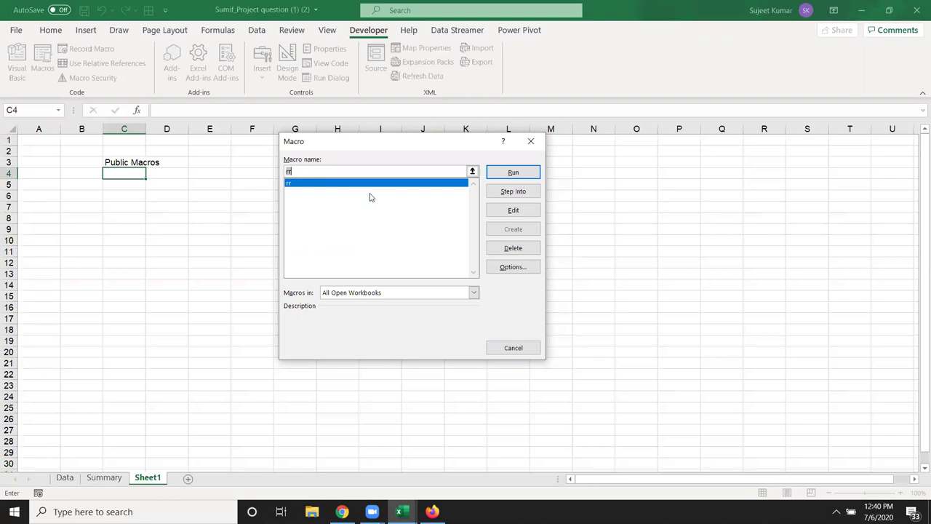
key(Return)
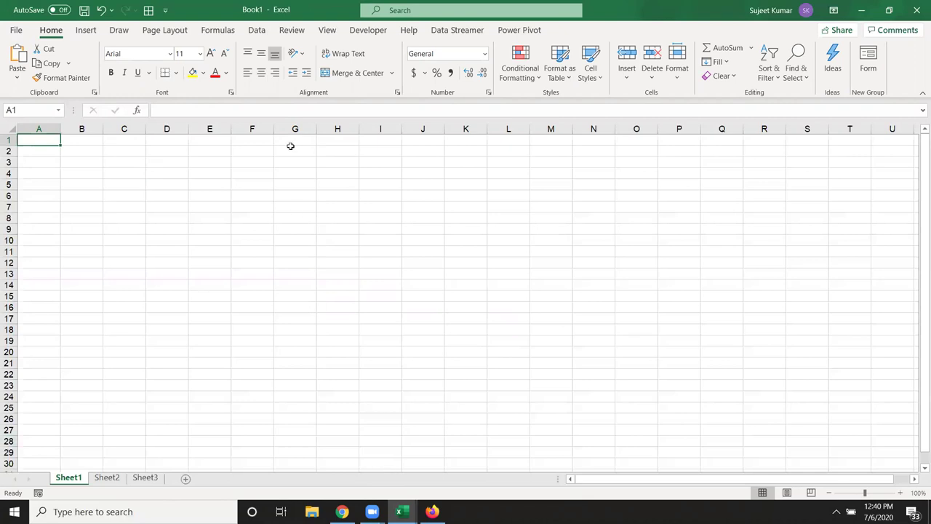
Check that Book1's Macros list shows Sumif_Project's rr macro, then close the dialog
click(370, 32)
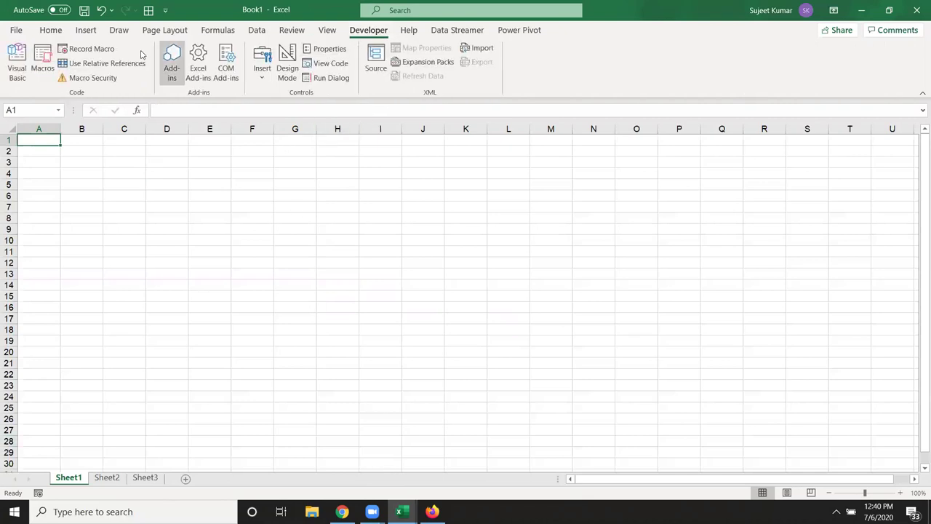
click(42, 61)
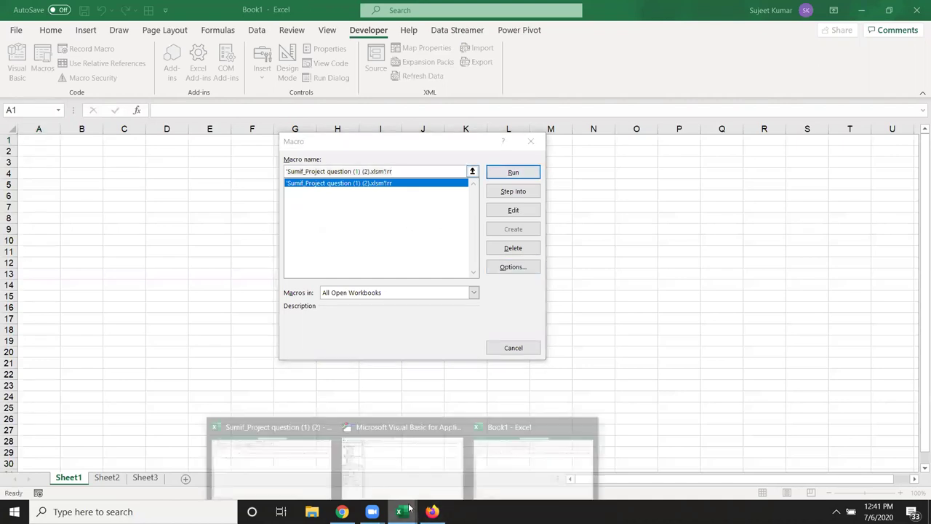
mouse_move(399, 512)
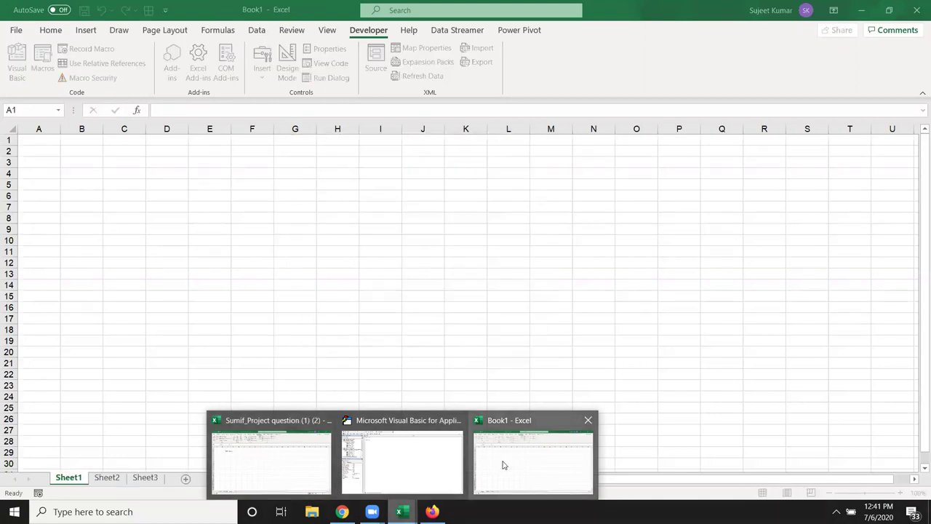
click(503, 464)
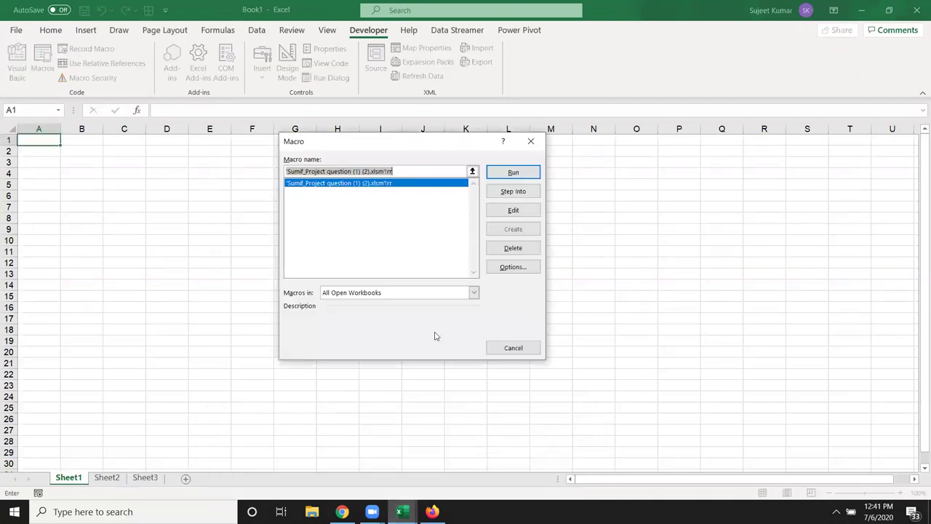
click(532, 143)
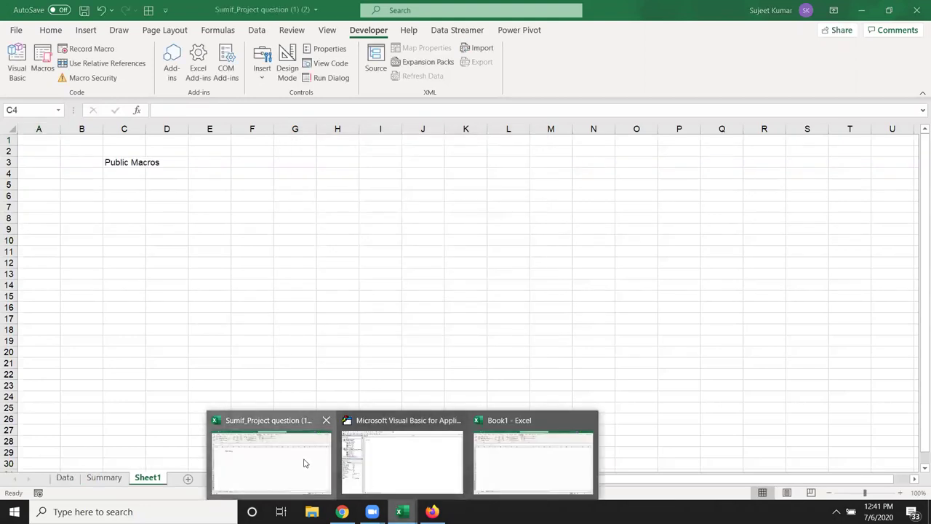
click(305, 461)
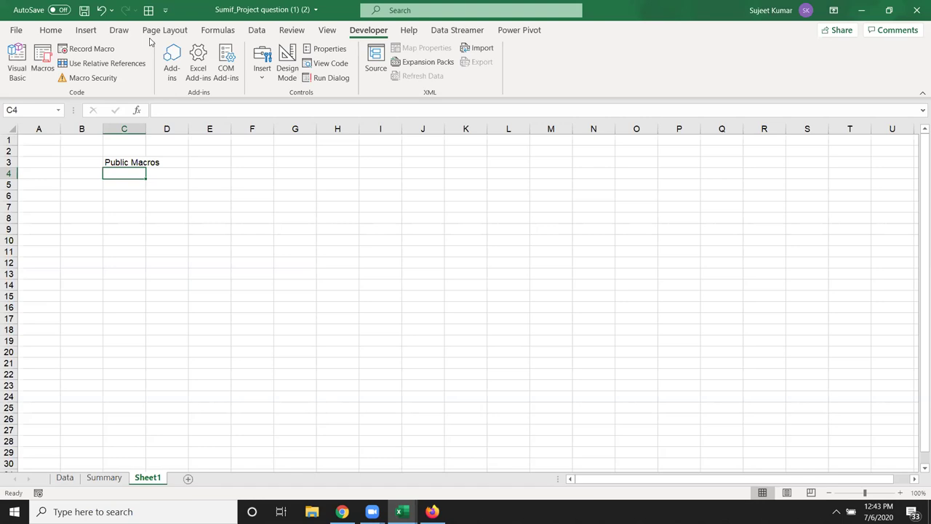
key(alt+F11)
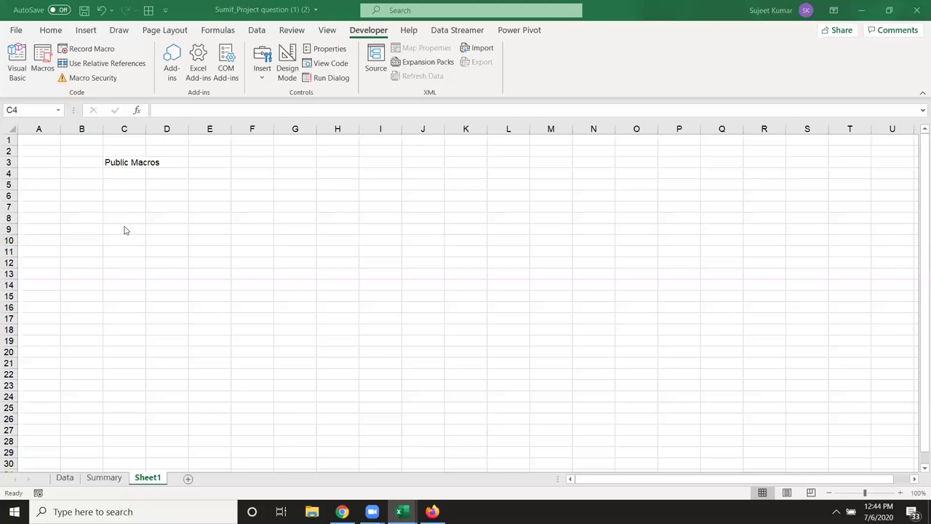
click(139, 171)
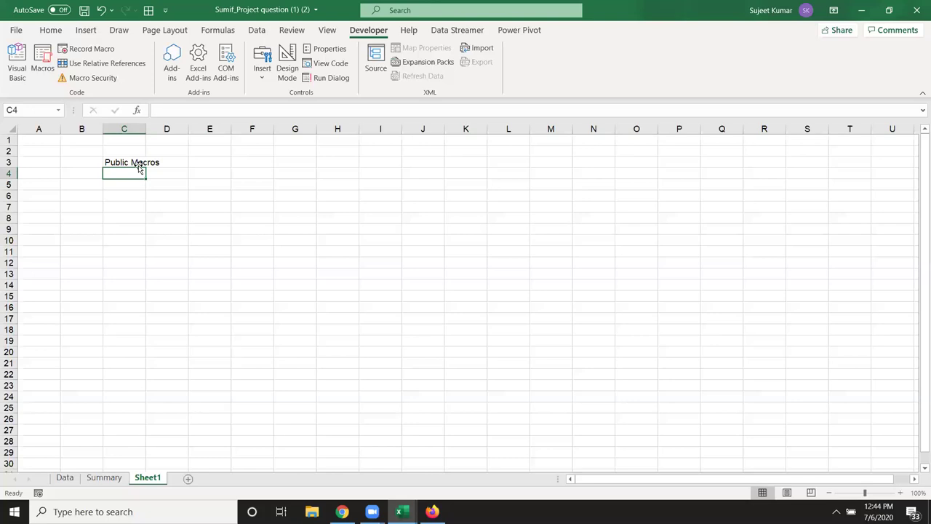
click(51, 30)
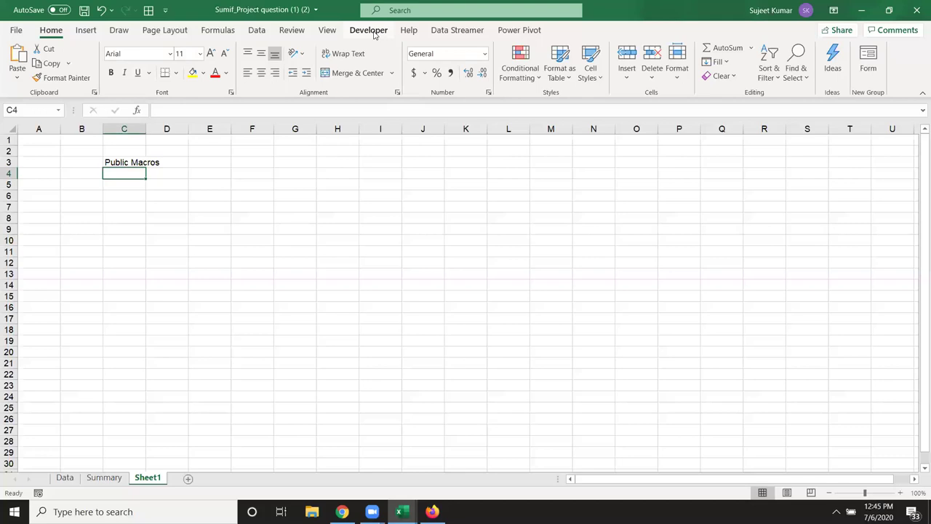
click(371, 32)
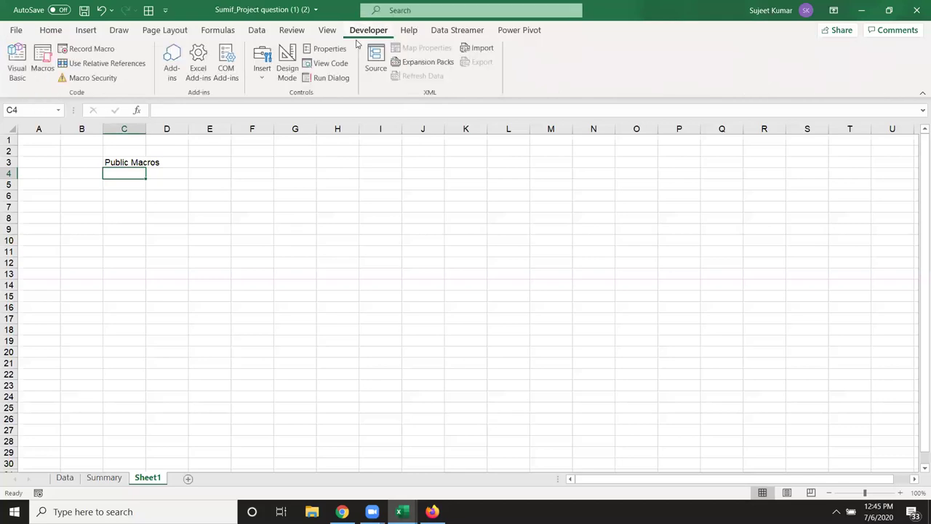
Type 'personal macros' into cell C7
click(119, 196)
click(115, 206)
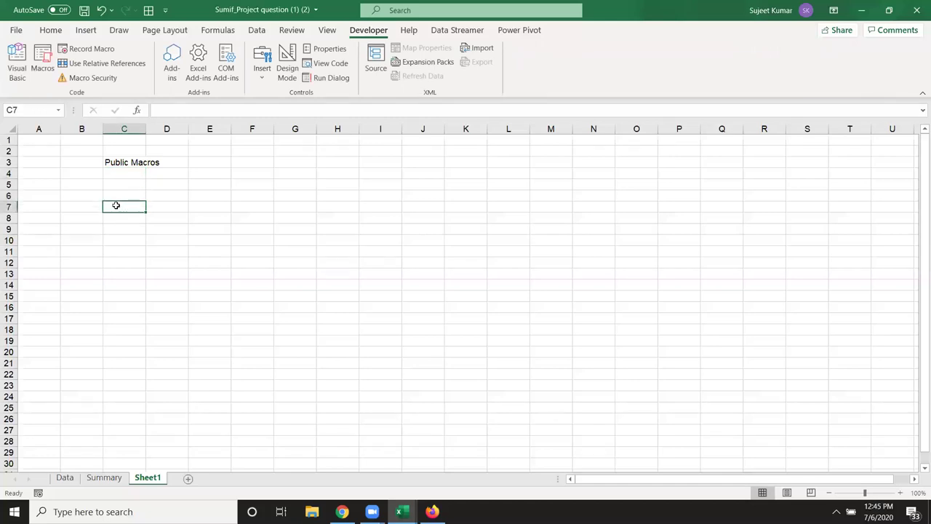
text(per)
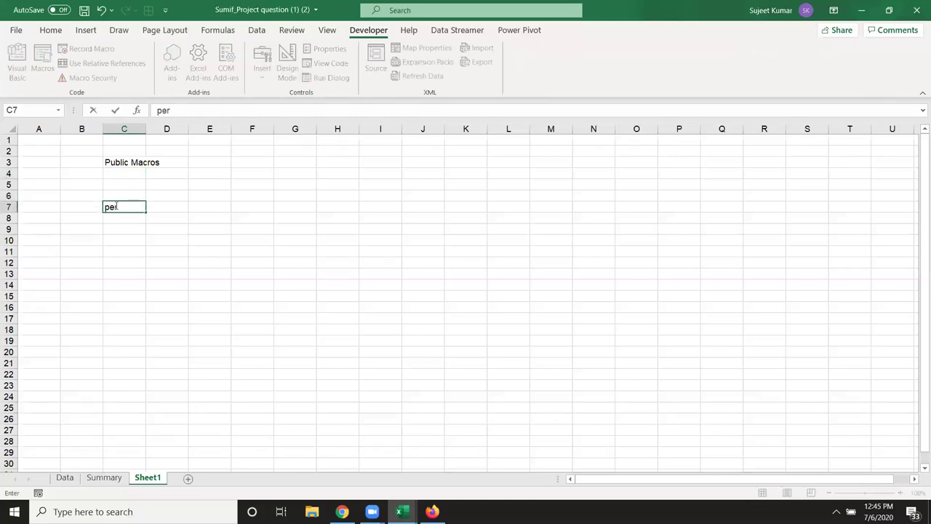
text(sonal macros)
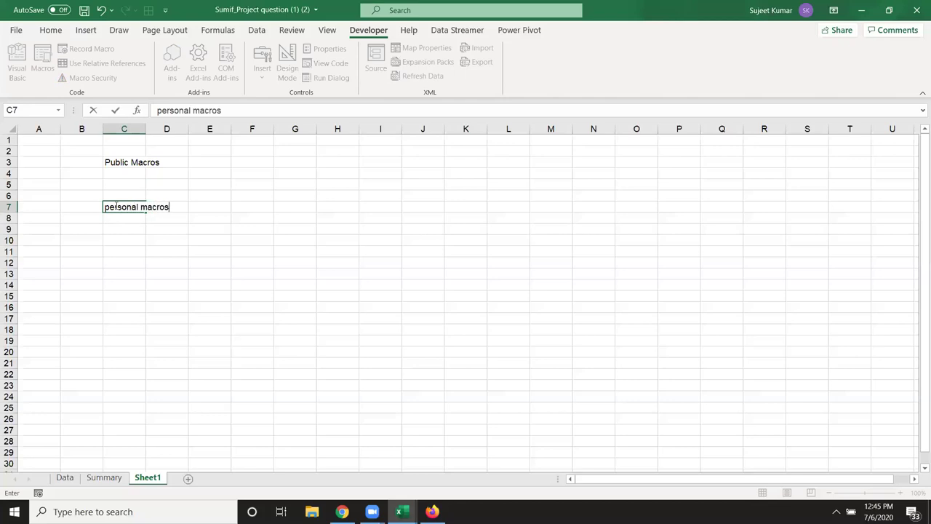
key(Return)
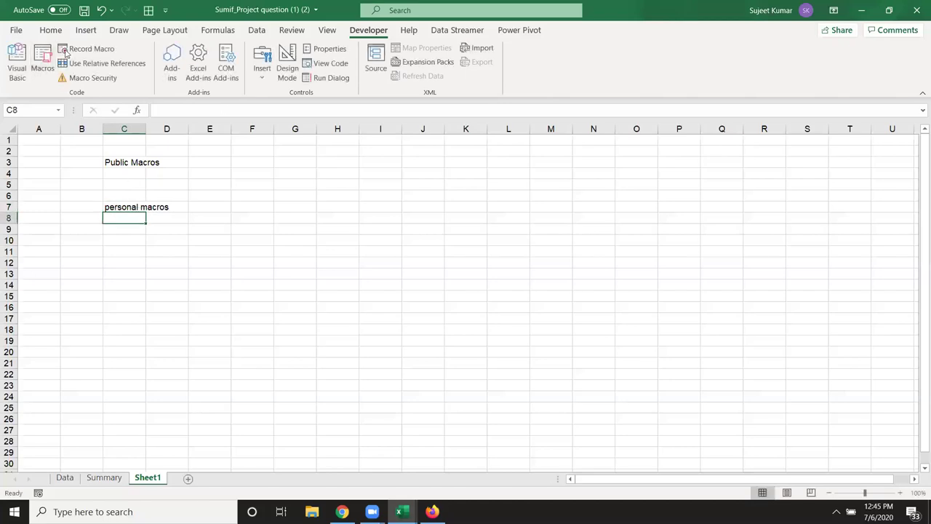
Set the new Macro1 recording to store in the Personal Macro Workbook
click(73, 47)
click(347, 255)
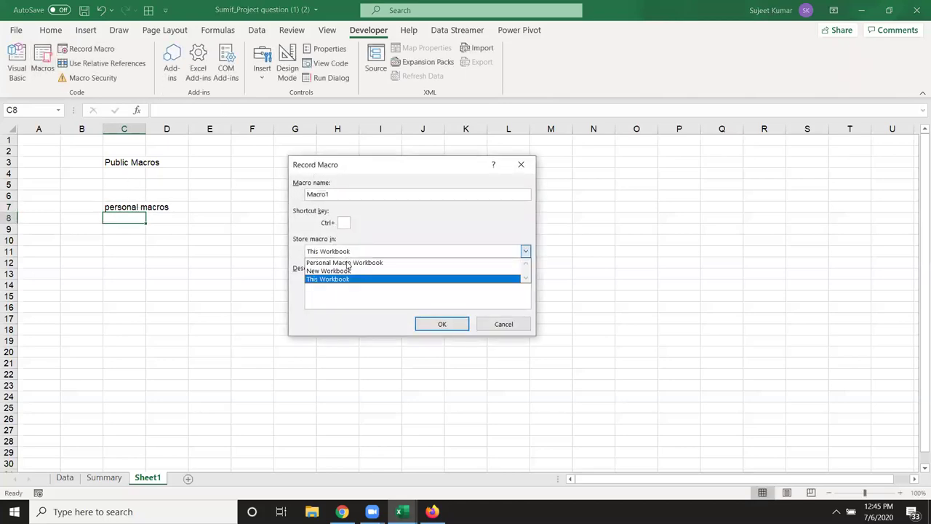
click(347, 263)
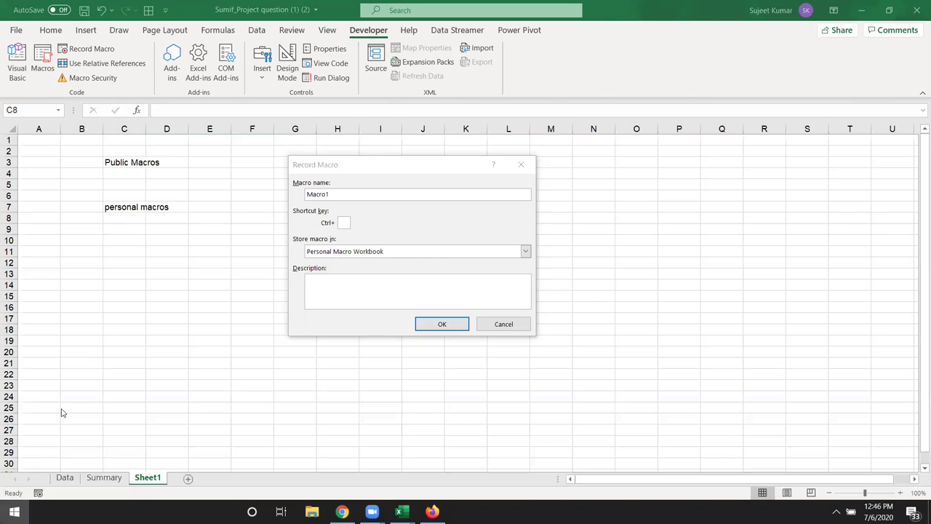
key(super)
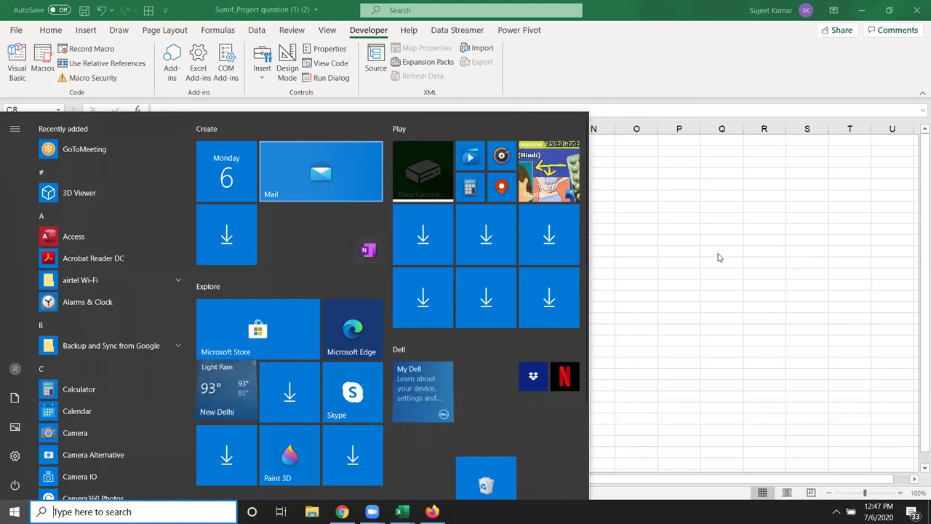
Dismiss the Windows Start menu to return to the Record Macro dialog
key(Escape)
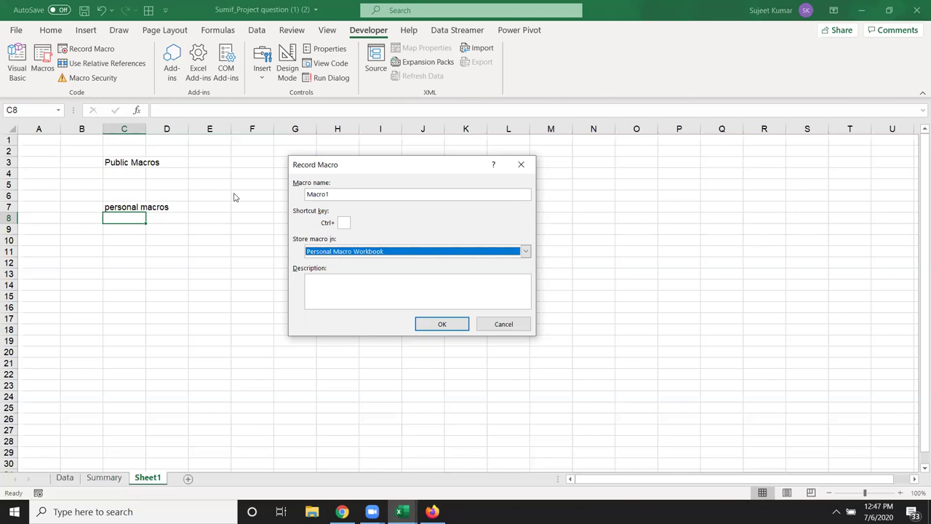
Cancel the macro recording and enter 'addins' in cell E5
key(Escape)
key(Up)
key(Up)
key(Up)
key(Up)
key(Up)
key(Right)
key(Right)
key(Down)
key(Down)
text(add)
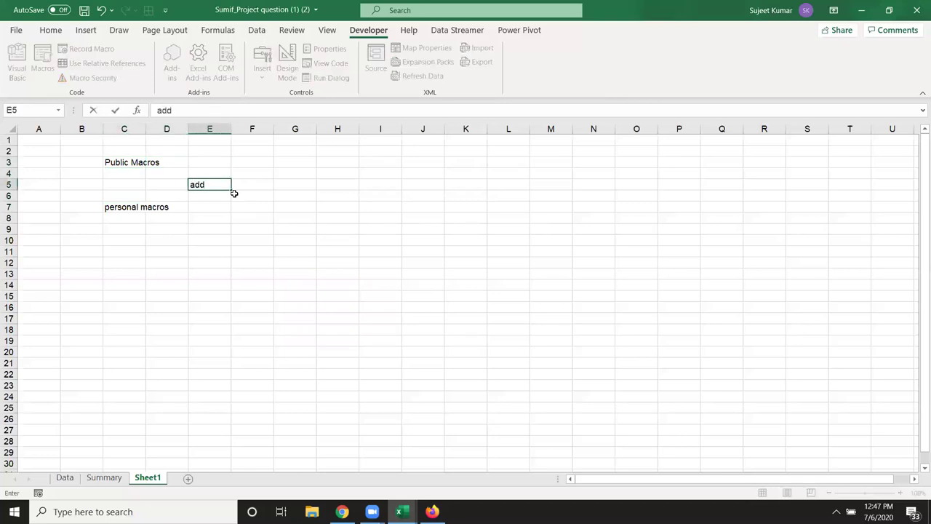
text(ins)
key(Return)
Select the addins and personal macros cells, then switch to File Explorer
key(Left)
key(Left)
key(Down)
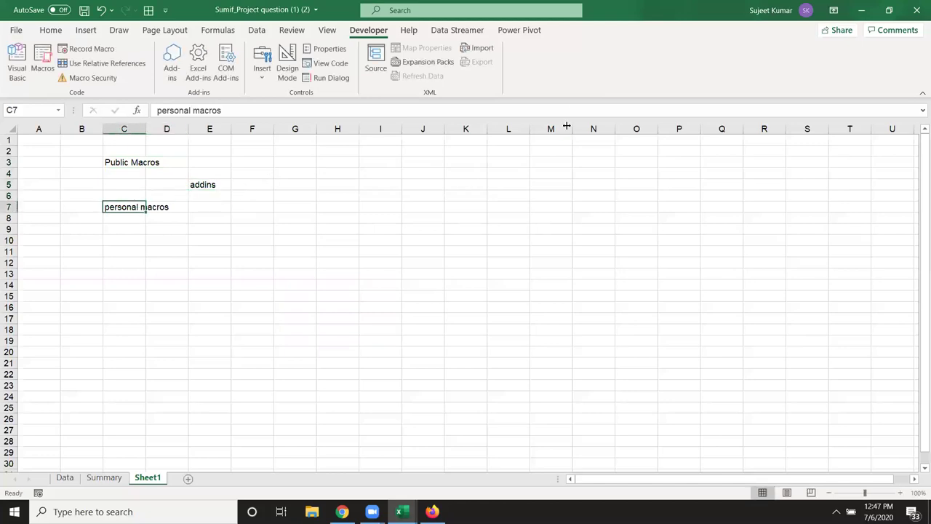
click(219, 186)
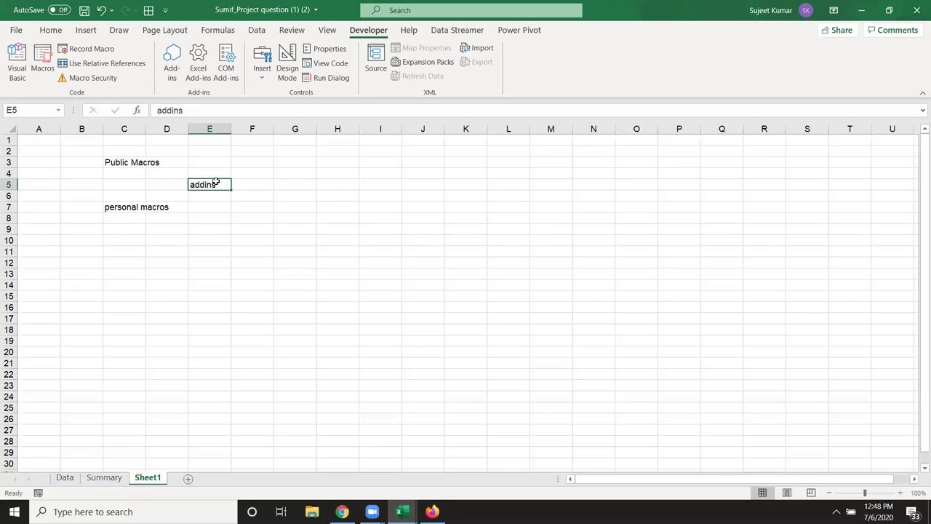
click(123, 210)
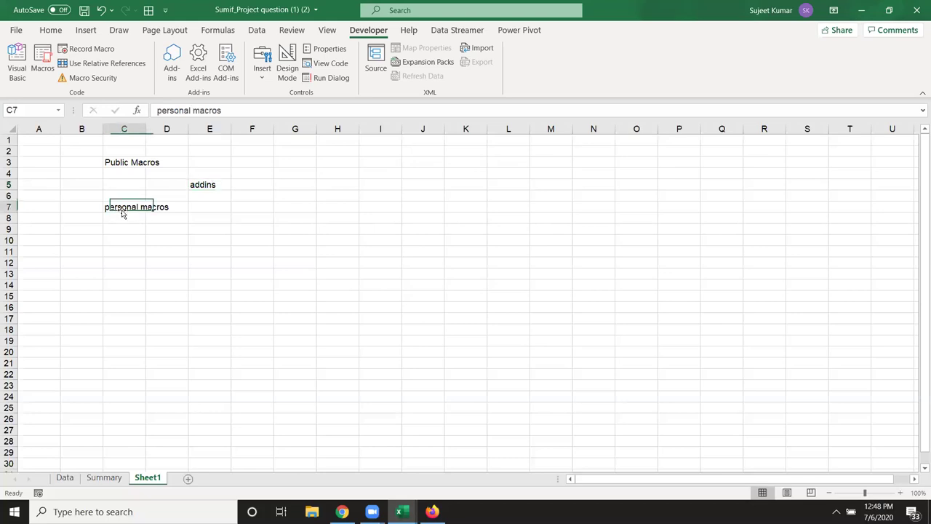
click(200, 185)
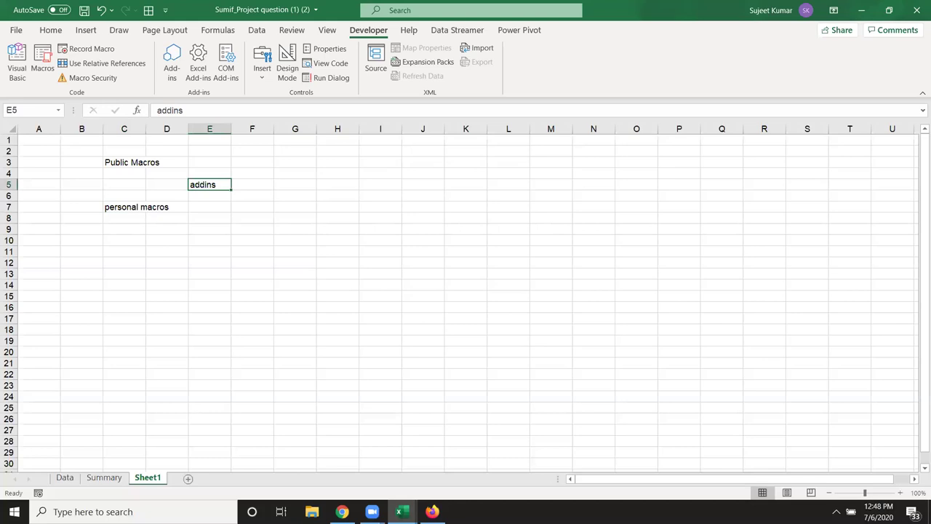
click(312, 512)
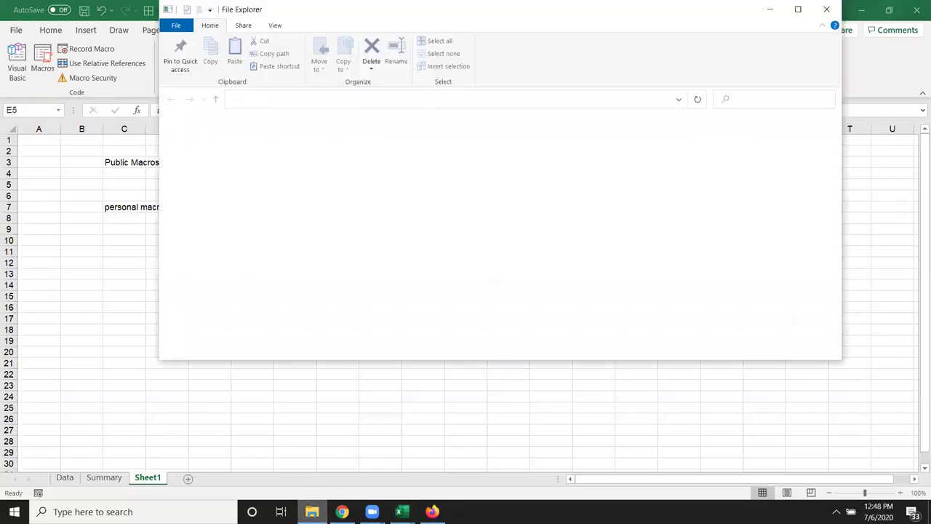
Browse to the Desktop's MF folder, select the Fun workbook, then minimize Explorer
click(798, 9)
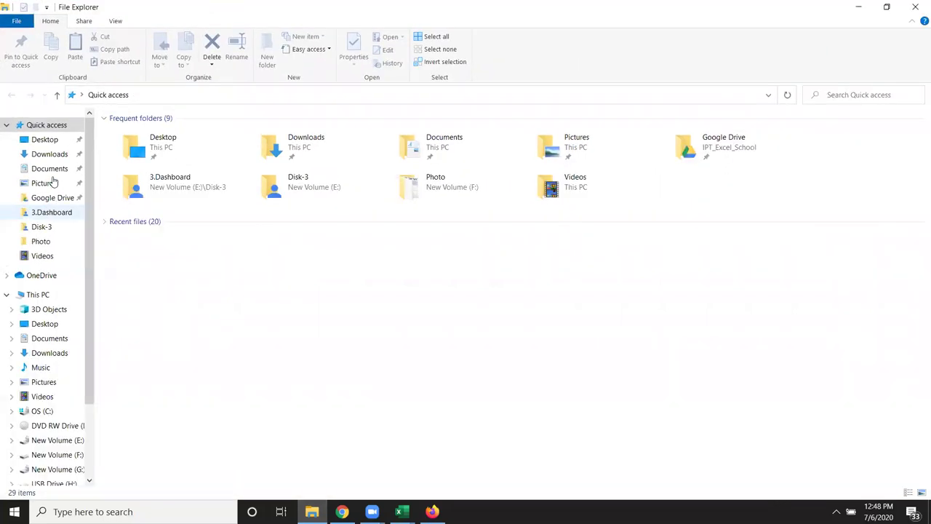
click(45, 139)
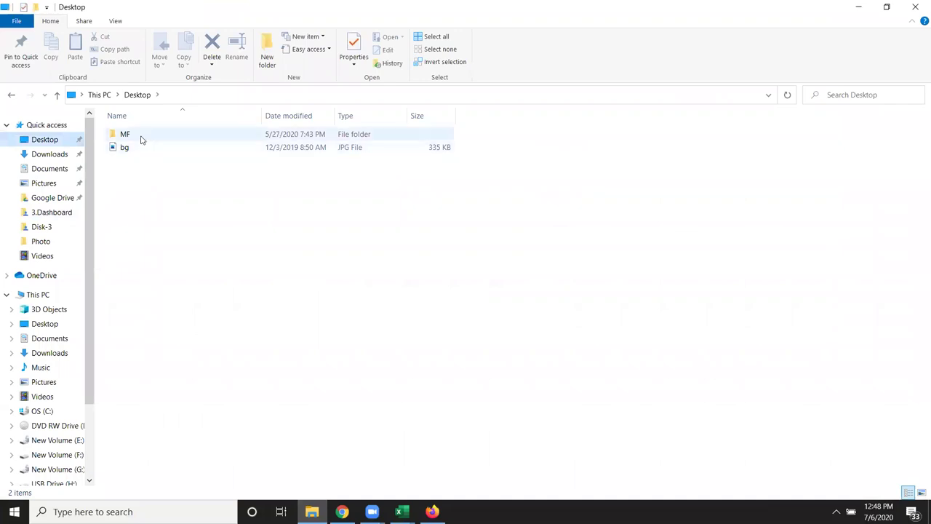
double_click(138, 135)
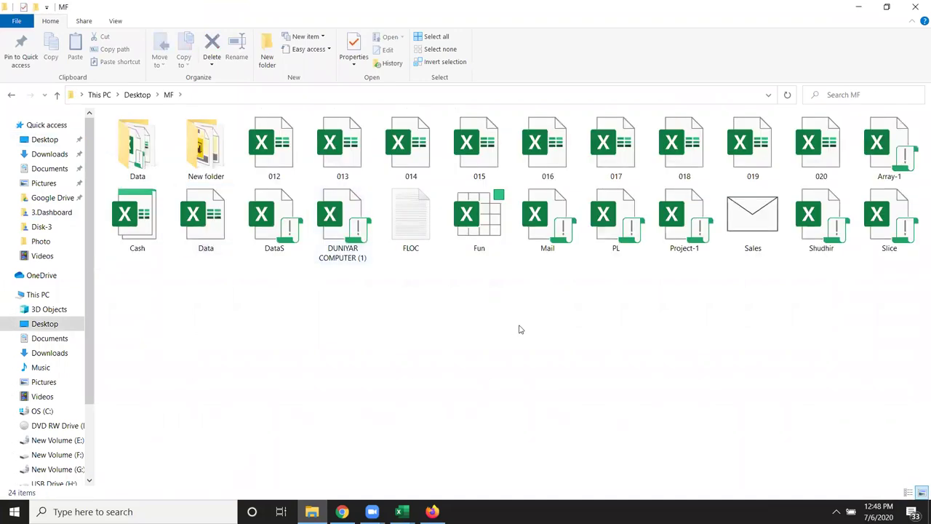
drag(502, 268, 458, 191)
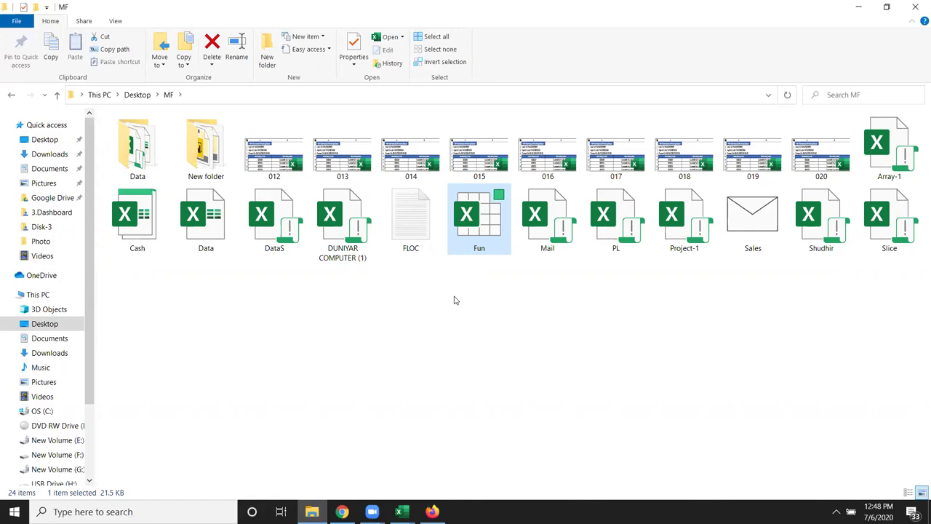
click(859, 6)
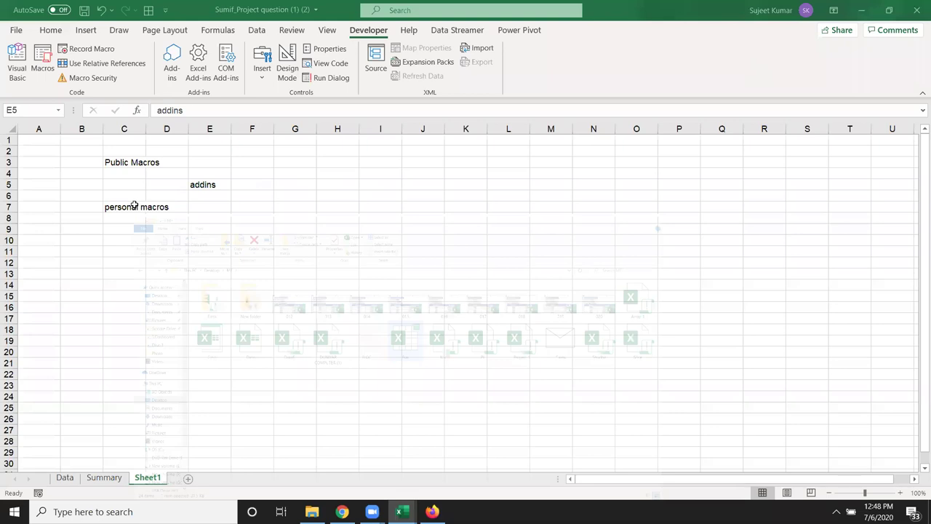
Type the label 'event Macros' into cell C11, beneath the personal macros heading
click(134, 206)
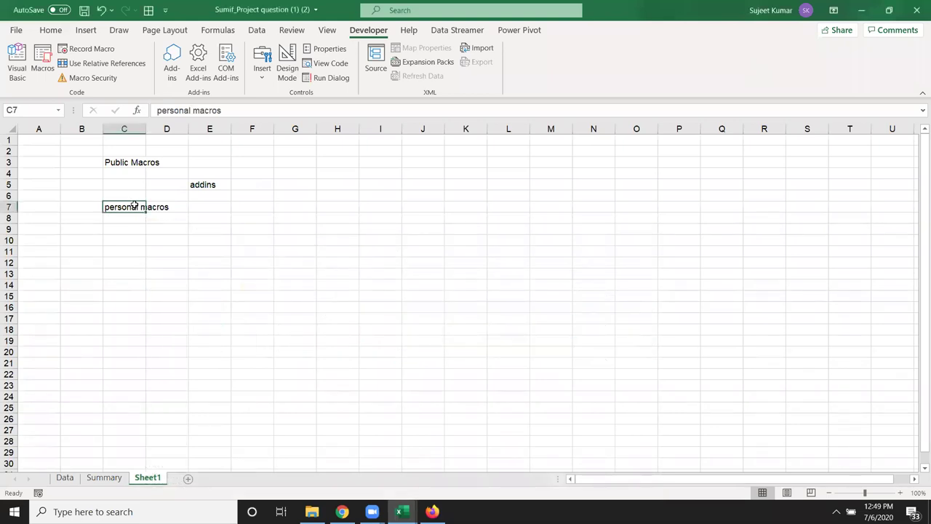
click(199, 185)
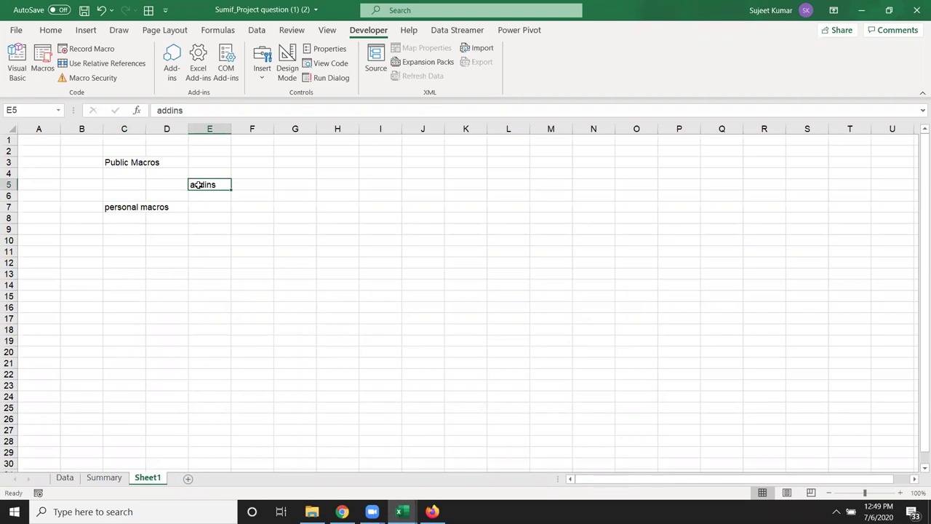
click(119, 249)
text(e)
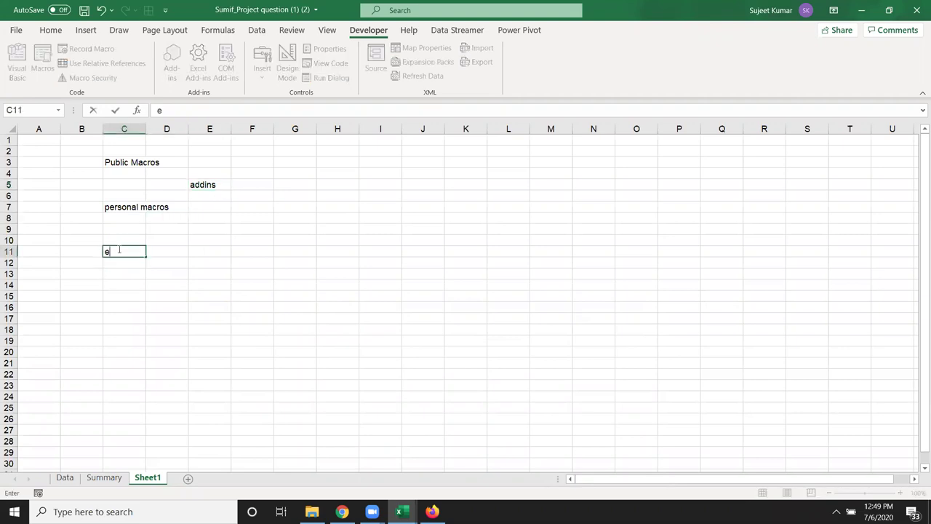
text(ve)
text(nt )
text(Macros)
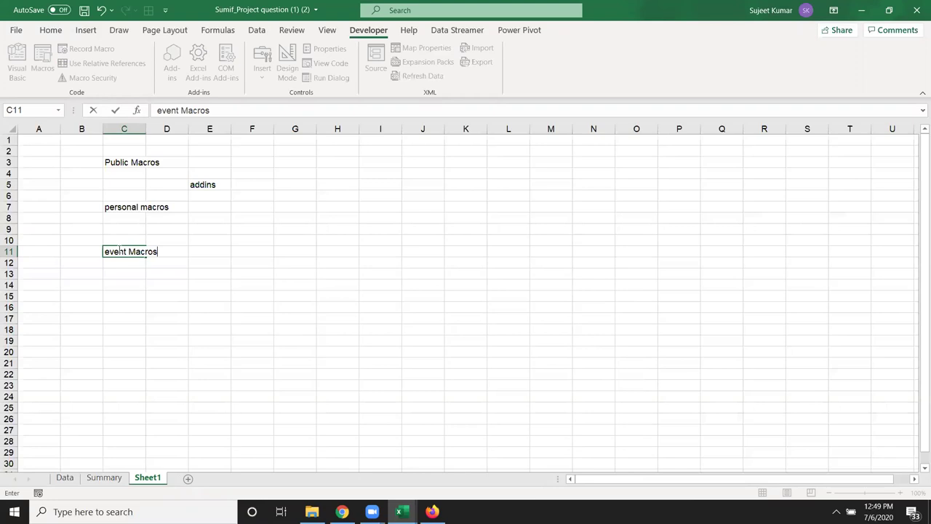
key(Return)
click(129, 163)
click(130, 207)
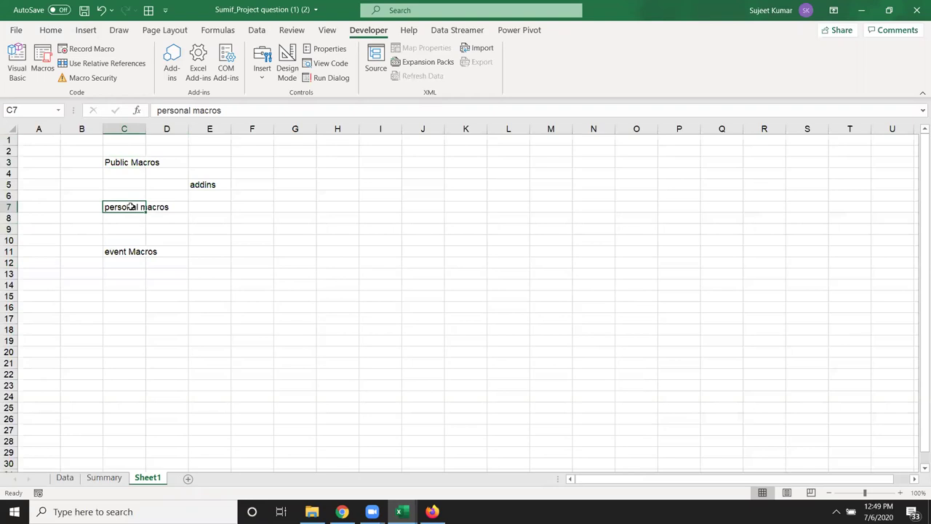
Give the rr macro the keyboard shortcut Ctrl+Shift+Q in its macro options
click(43, 62)
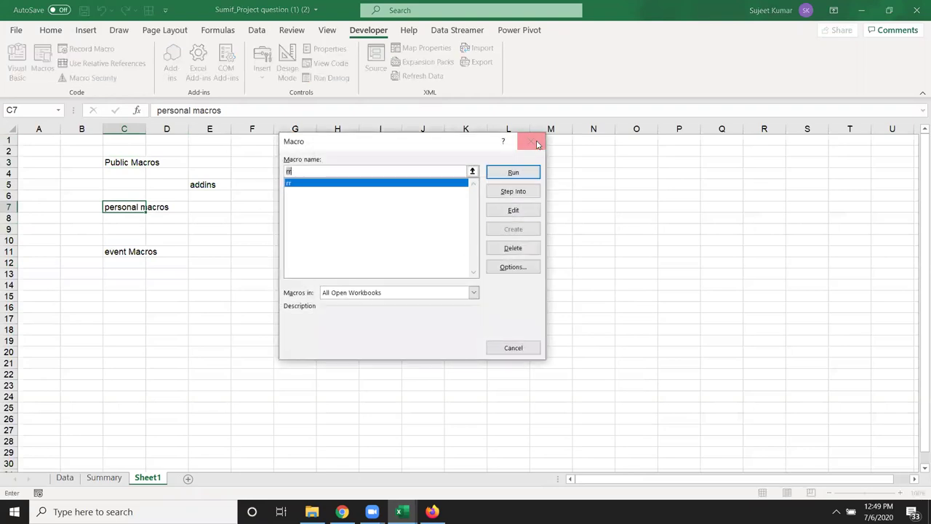
click(531, 141)
click(323, 144)
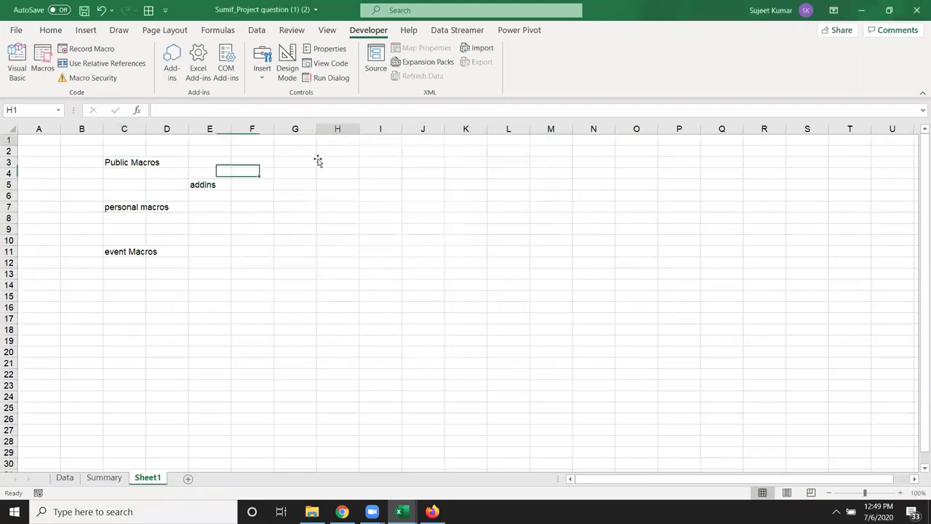
click(42, 62)
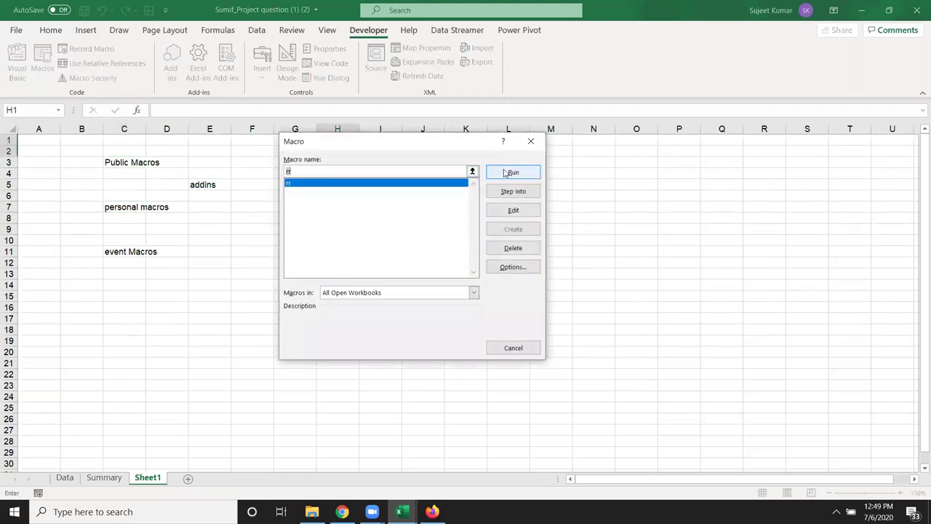
click(507, 268)
text(Q)
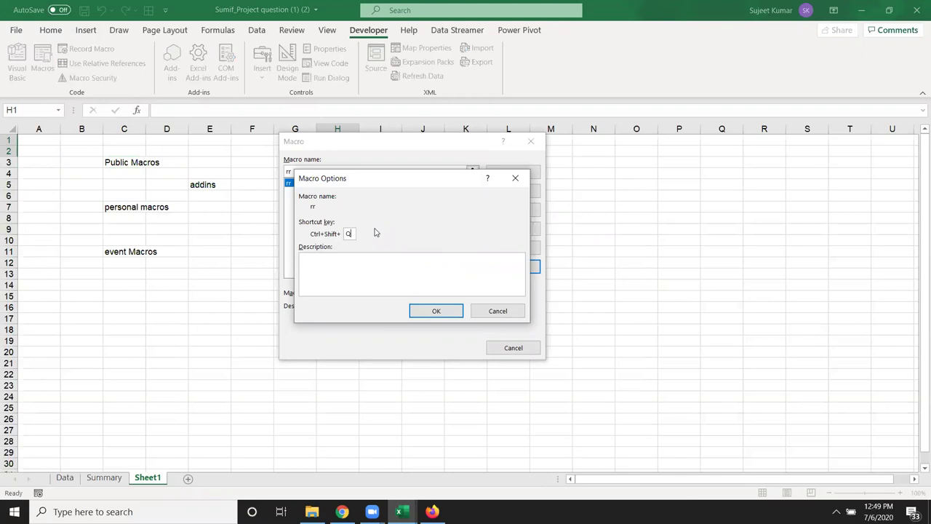
key(Return)
key(Escape)
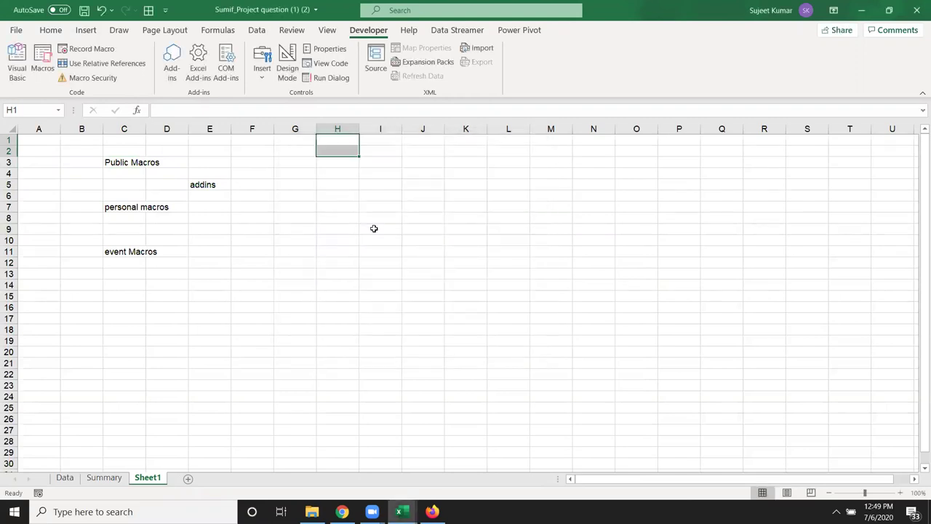
Draw a form control button over cells G4:H5 and assign it the rr macro
click(309, 149)
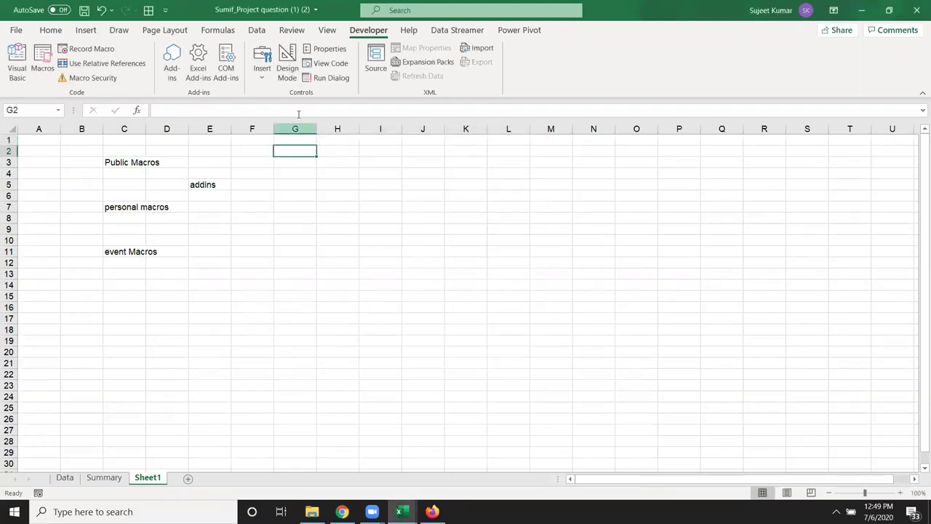
click(262, 73)
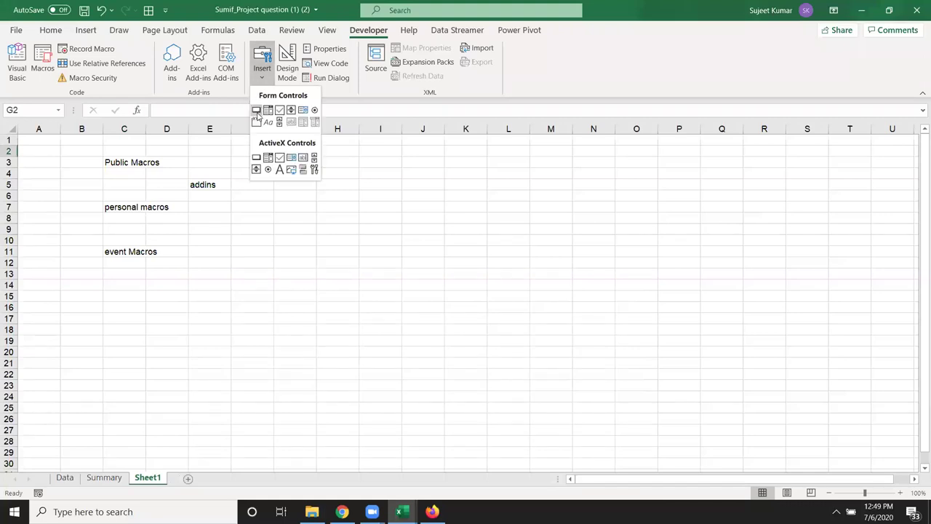
click(257, 115)
drag(304, 166, 373, 188)
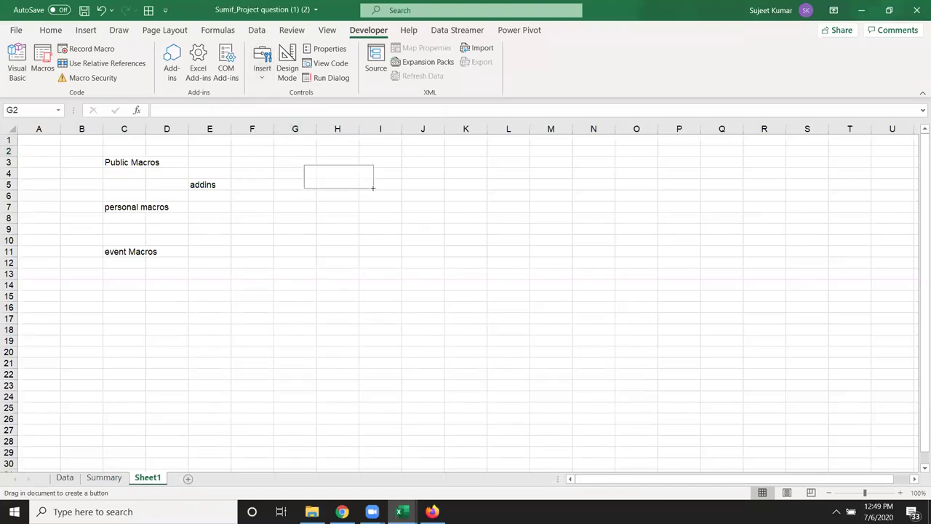
click(301, 184)
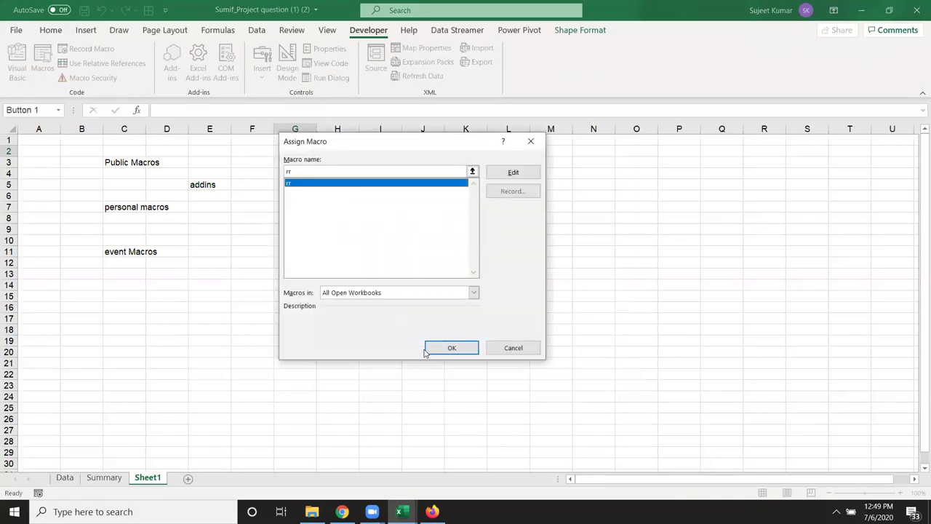
click(446, 349)
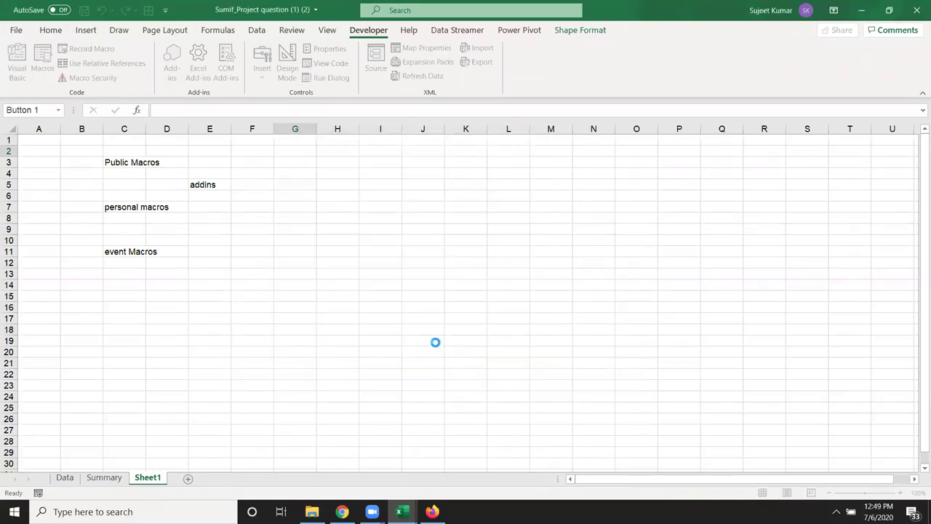
click(364, 233)
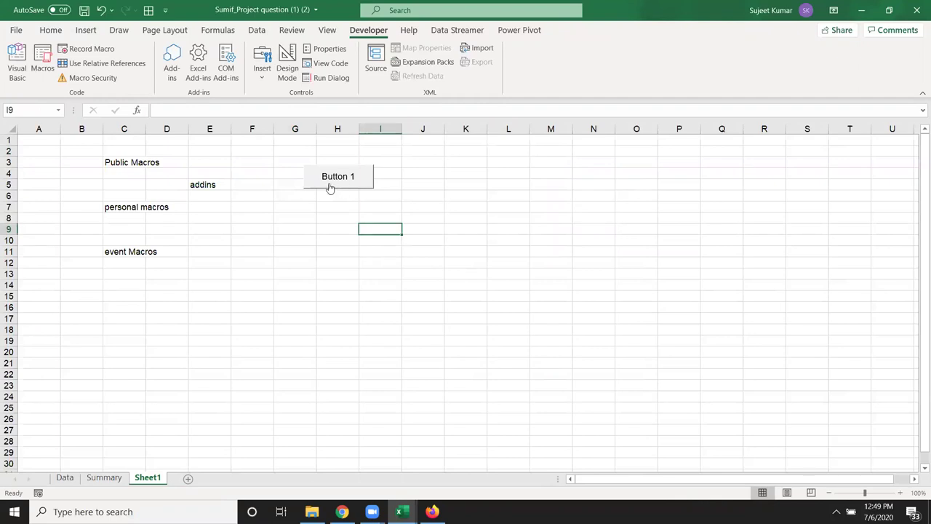
click(88, 35)
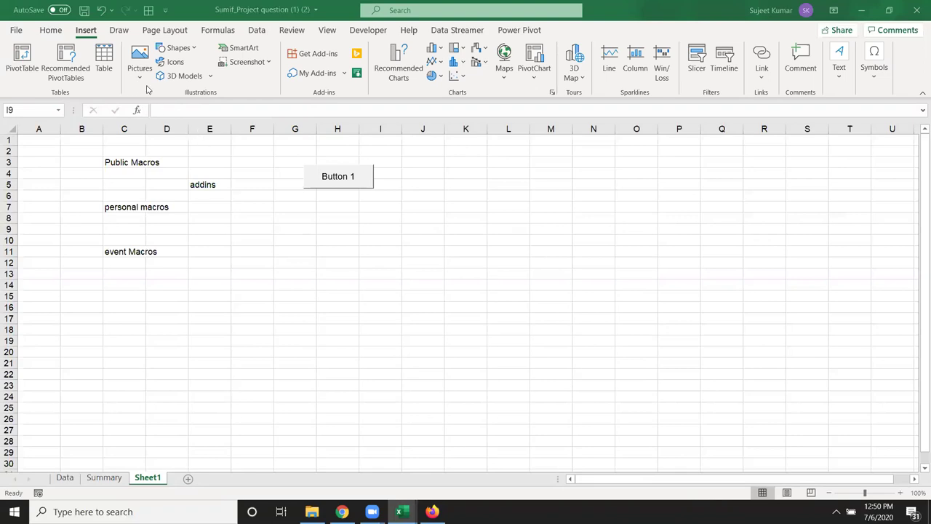
Draw a rounded rectangle below Button 1, style it dark blue, and label it 'run'
click(142, 80)
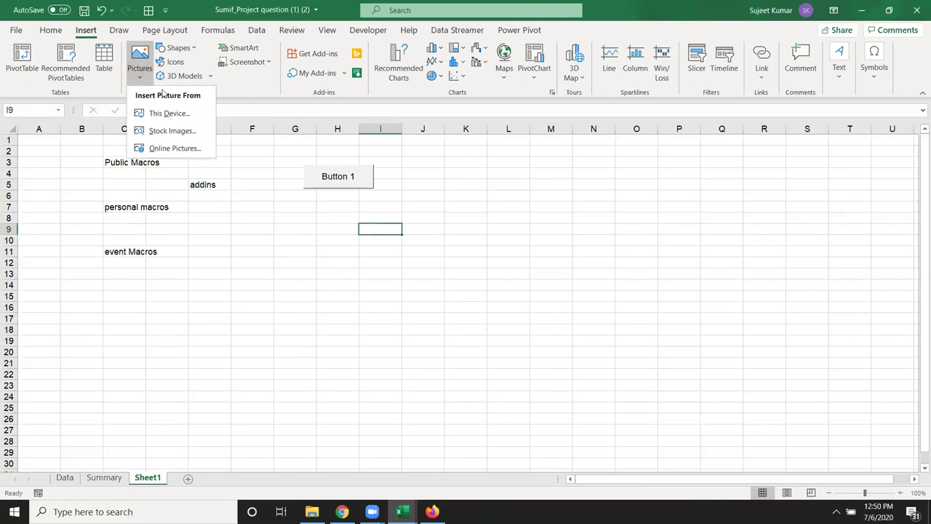
click(198, 51)
click(195, 48)
click(218, 79)
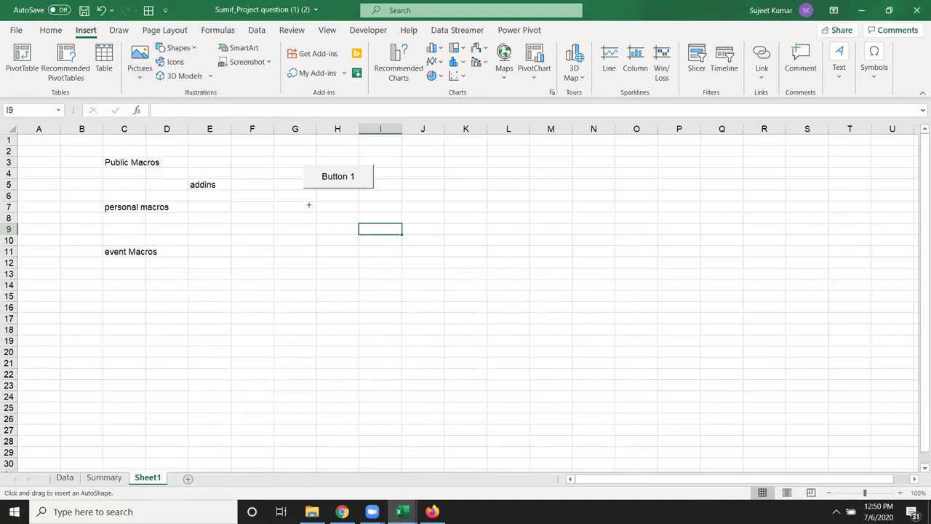
drag(309, 205, 397, 232)
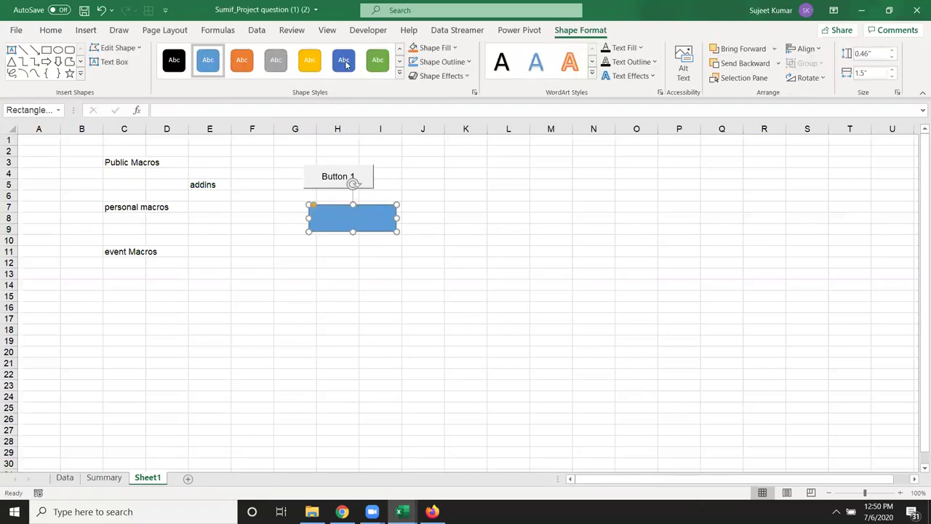
click(346, 65)
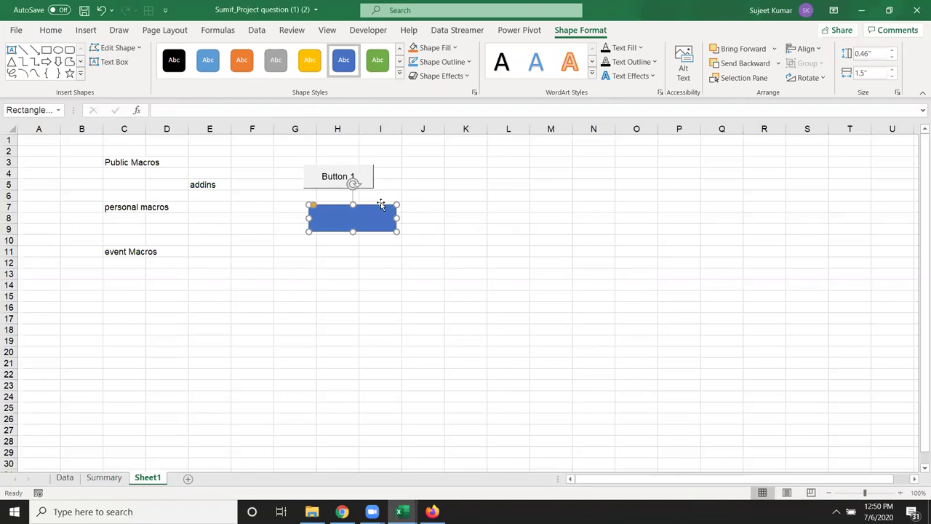
text(run)
Centre the 'run' text horizontally and vertically with Center and Middle Align
click(391, 282)
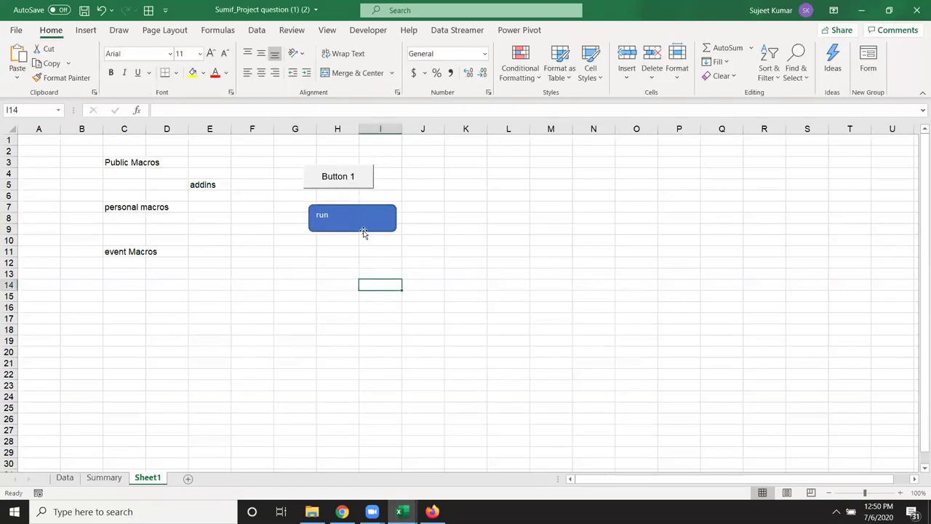
click(364, 233)
click(61, 31)
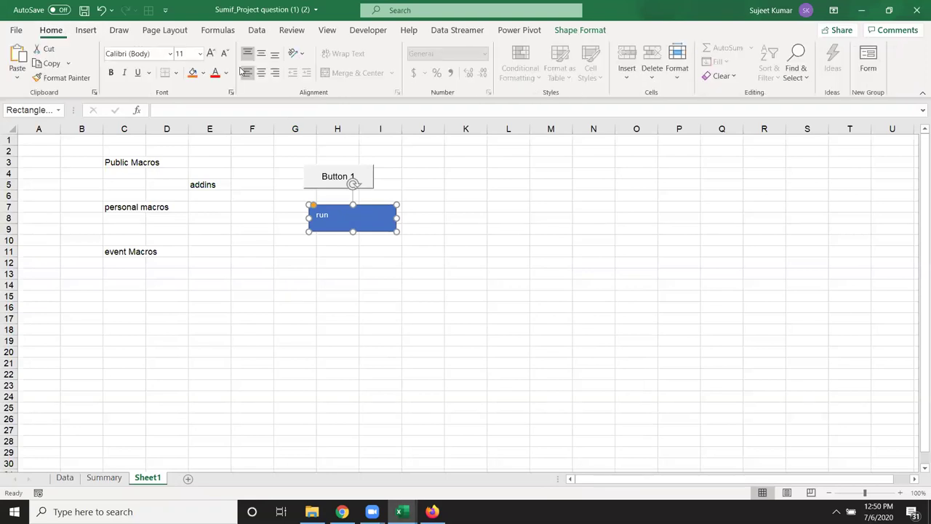
click(261, 73)
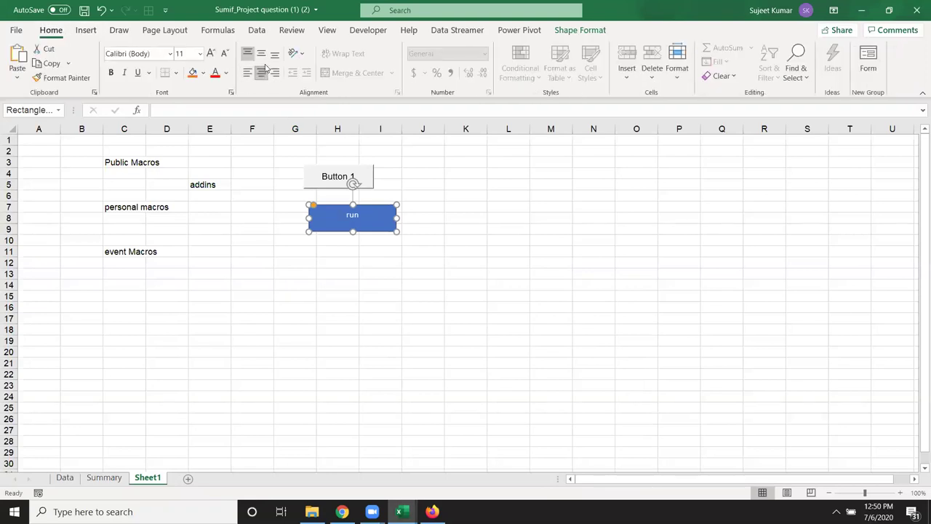
click(261, 54)
click(295, 262)
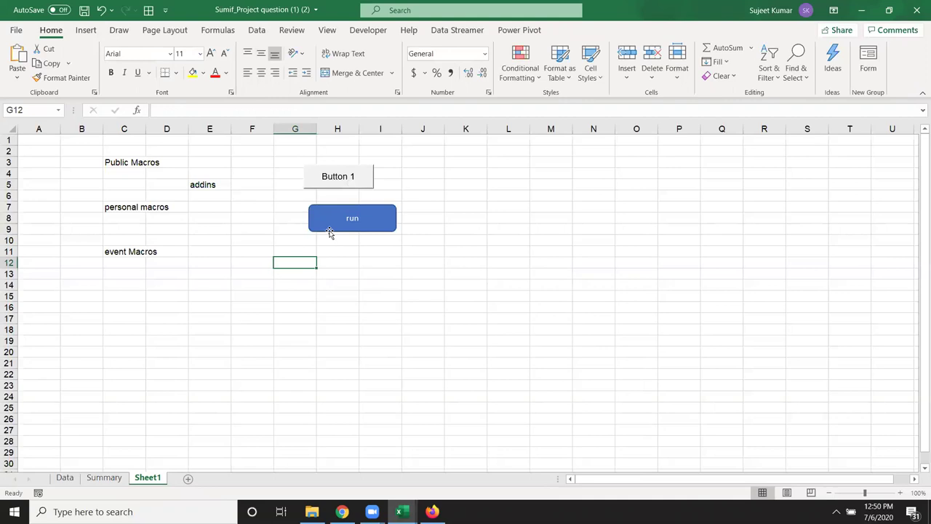
click(330, 232)
Assign the rr macro to the blue 'run' rounded rectangle
right_click(329, 231)
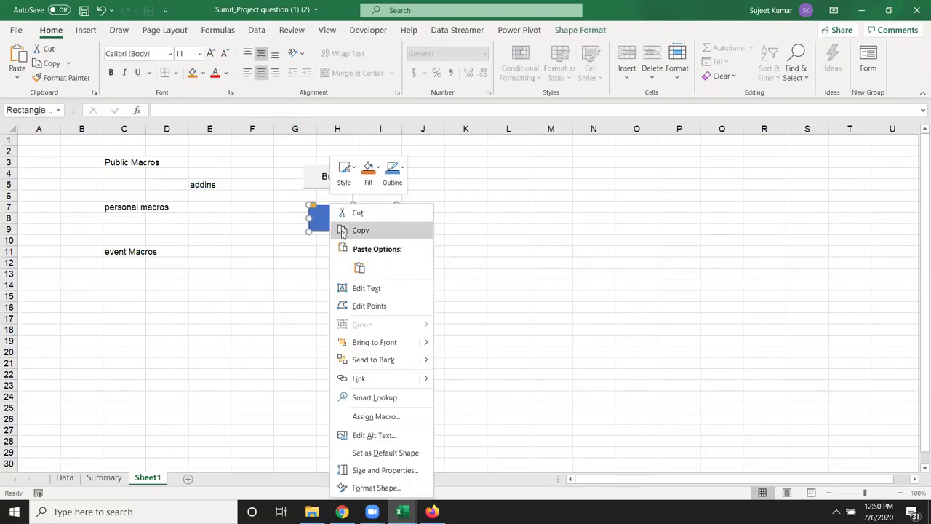
click(422, 417)
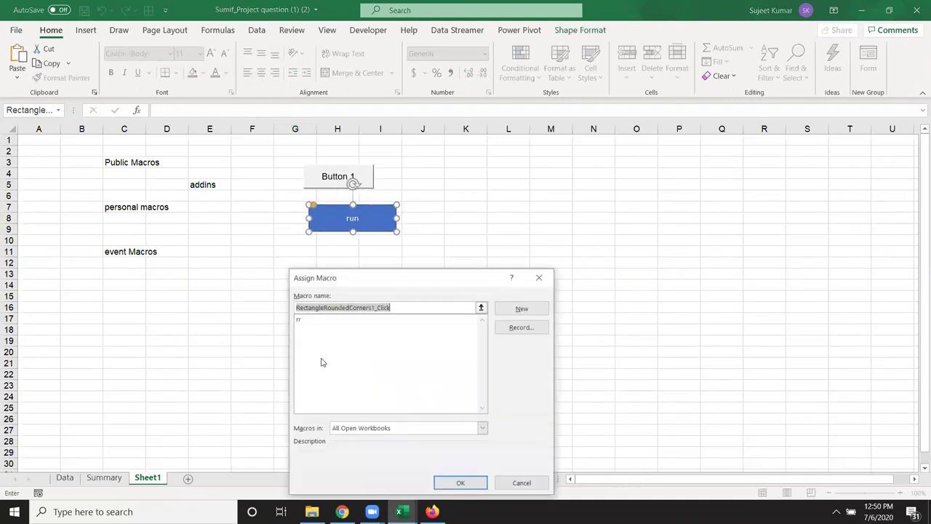
click(304, 320)
click(475, 486)
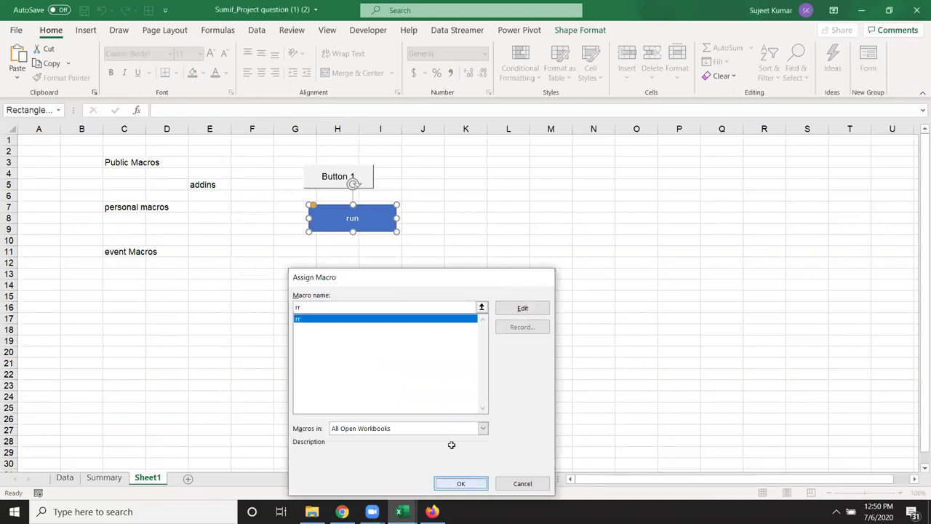
click(354, 339)
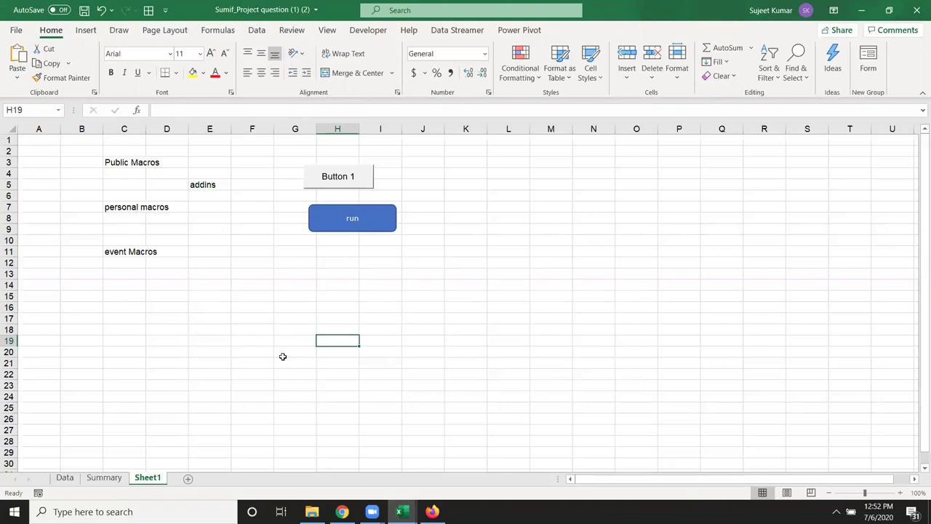
Open the sheet's code window and create a Worksheet_SelectionChange procedure
right_click(151, 483)
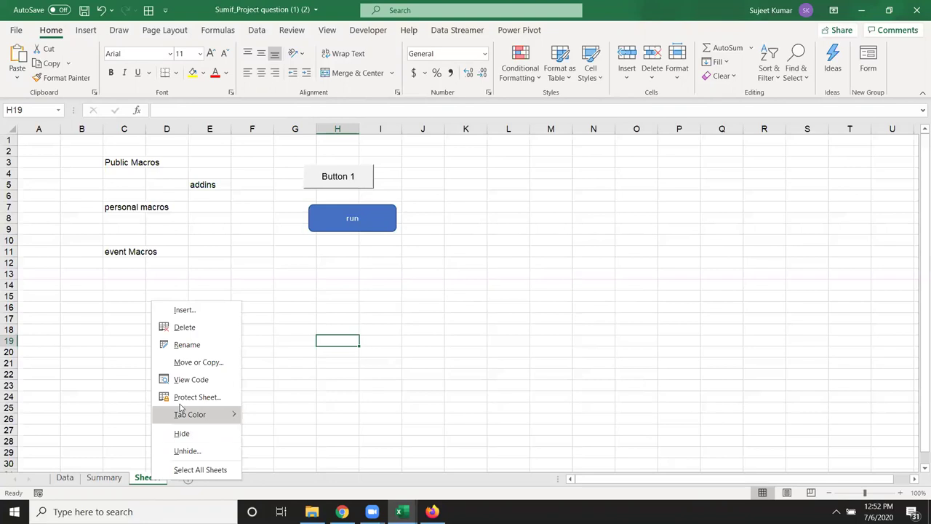
click(93, 353)
right_click(153, 482)
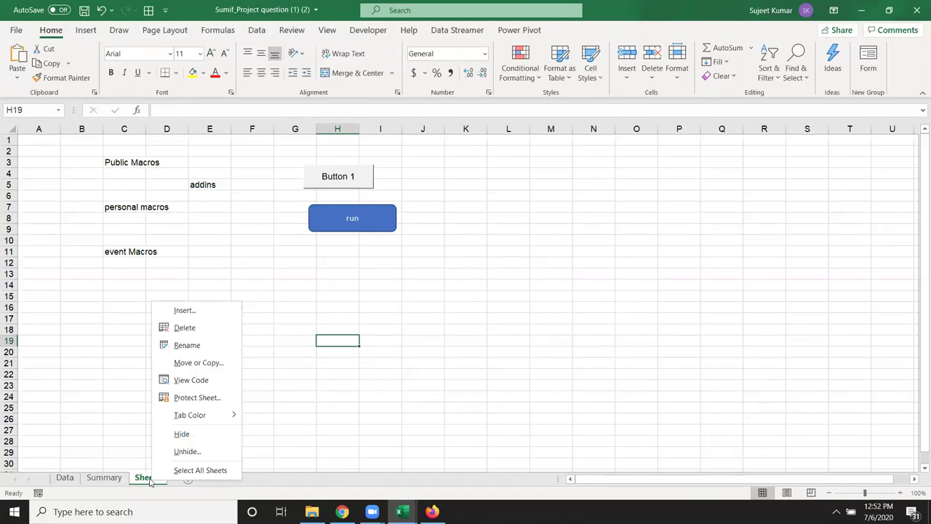
click(203, 381)
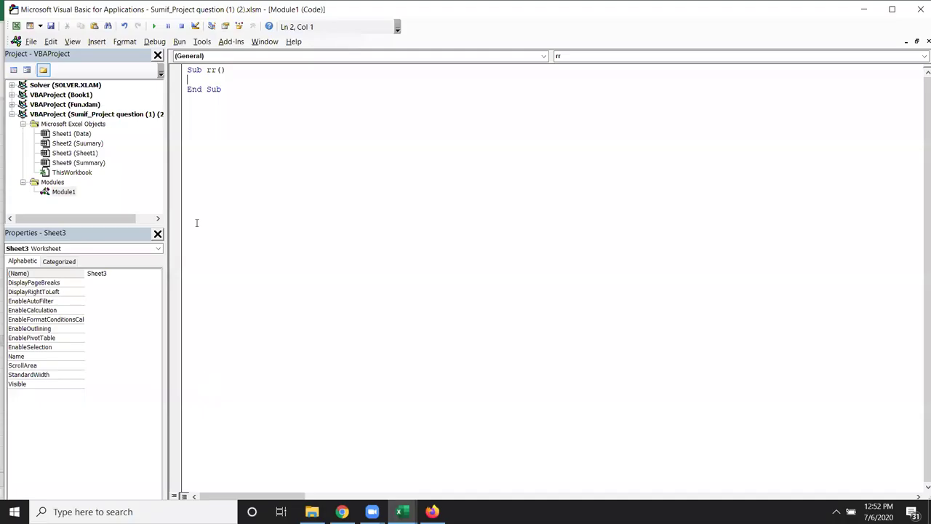
click(207, 56)
click(207, 73)
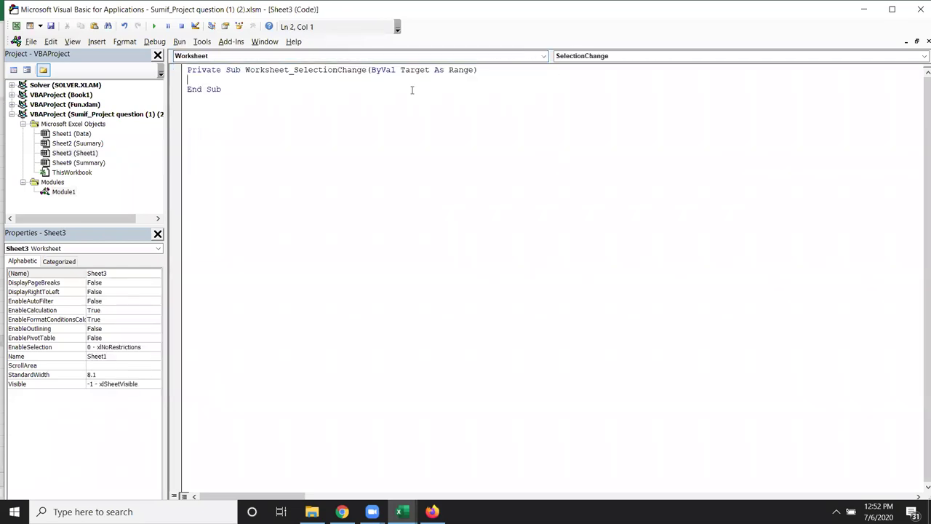
key(Return)
key(Return)
key(Up)
Write the line ActiveCell.Interior.Color = vbRed inside the SelectionChange procedure
text(actives)
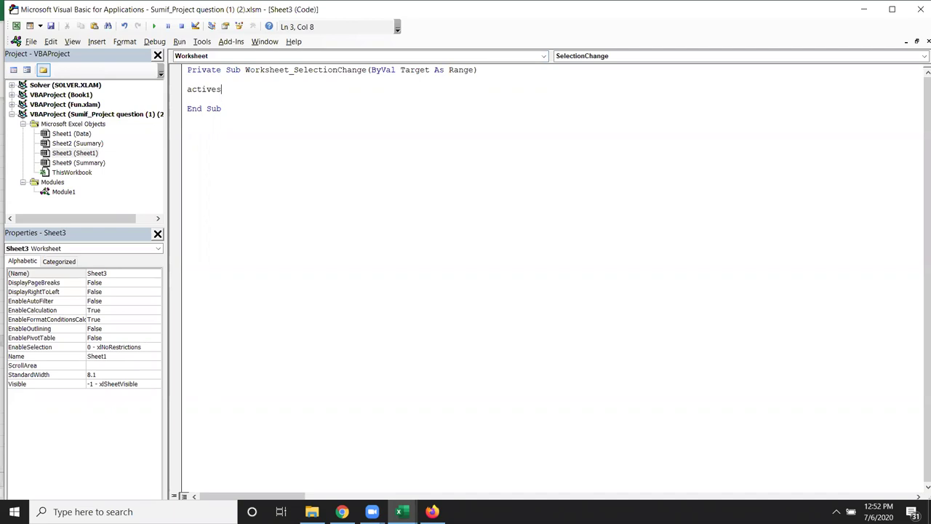
key(BackSpace)
text(sheet)
key(BackSpace)
key(BackSpace)
key(BackSpace)
key(BackSpace)
key(BackSpace)
key(BackSpace)
text(ece)
text(ll)
text(.in)
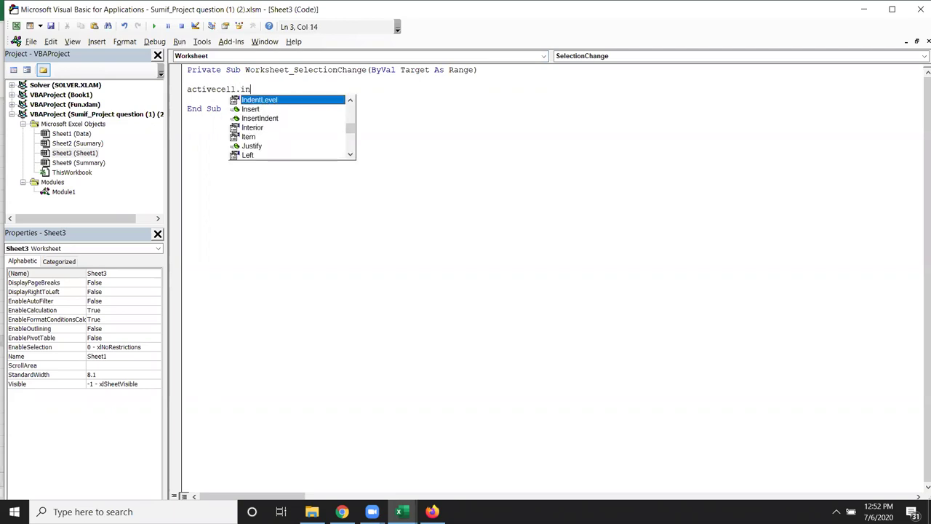
key(Down)
key(Down)
key(Down)
key(Tab)
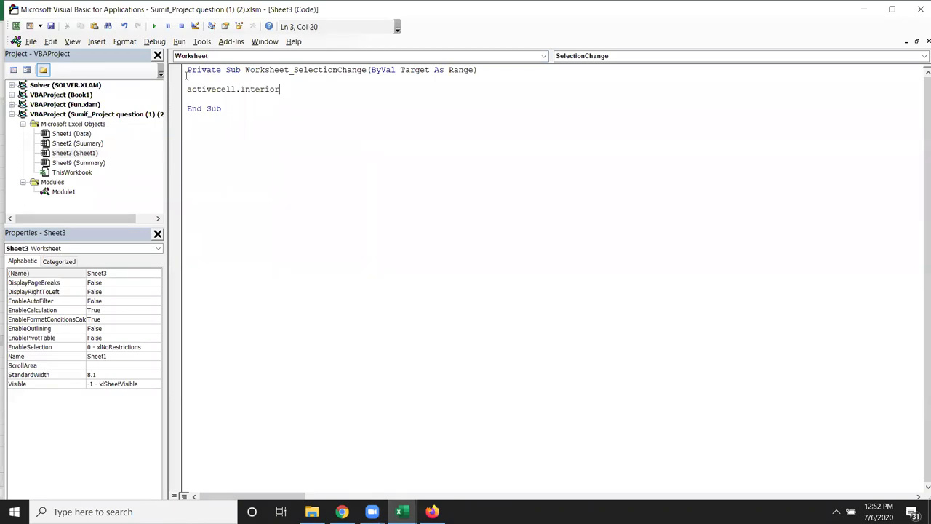
text(.)
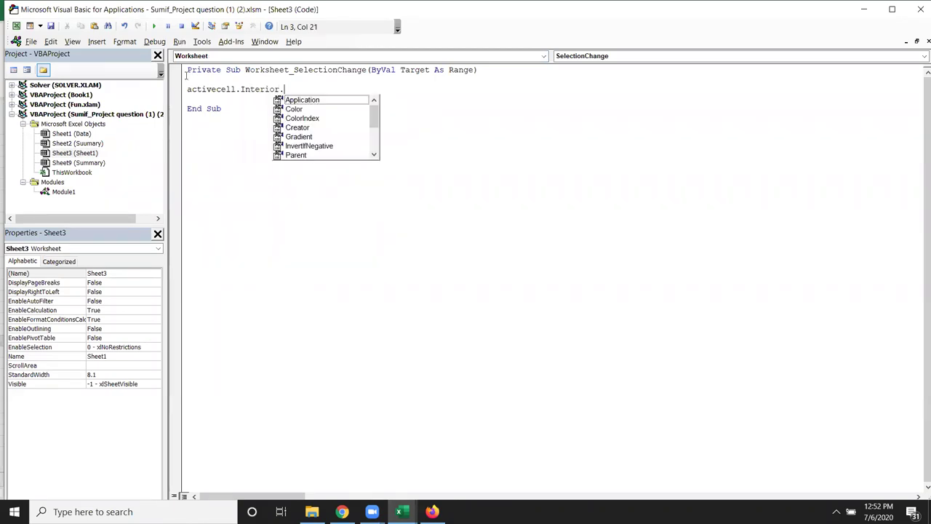
key(Down)
text(=)
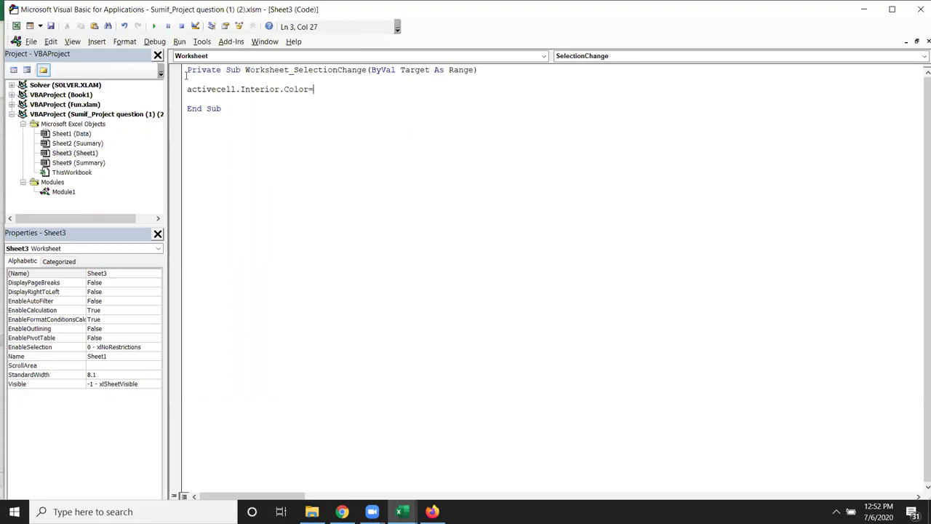
text(vbrd)
key(BackSpace)
text(ed)
key(Return)
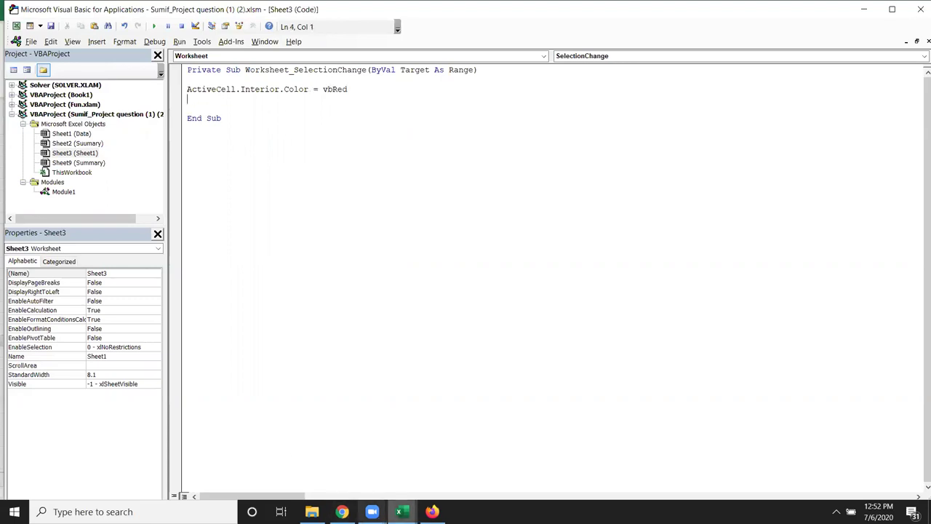
mouse_move(399, 512)
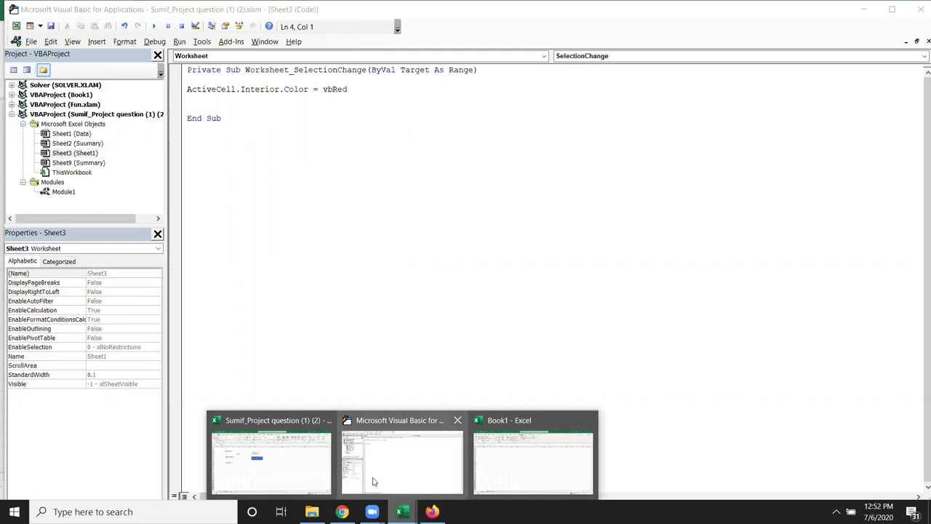
Click several Sheet1 cells, including C11 and C12, to watch them turn red, then add a blank Sheet2
click(301, 466)
click(324, 349)
click(378, 351)
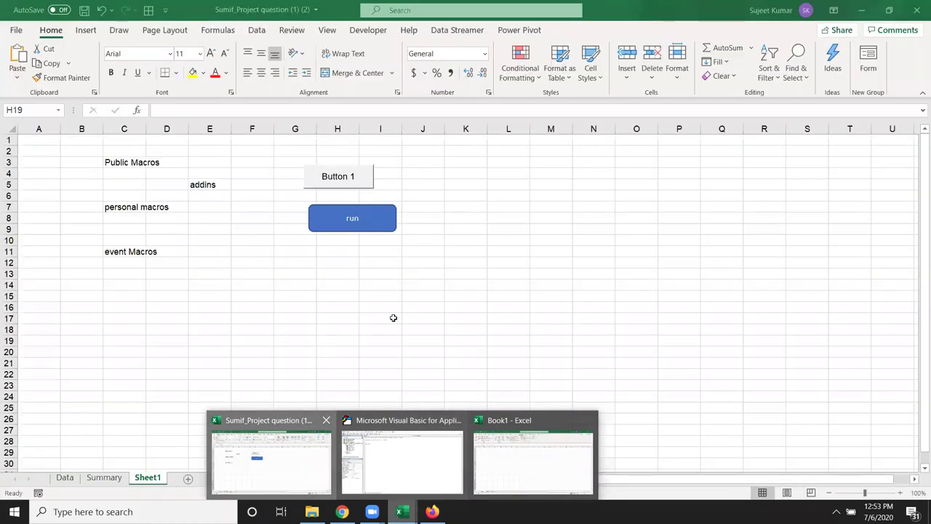
click(423, 307)
click(452, 251)
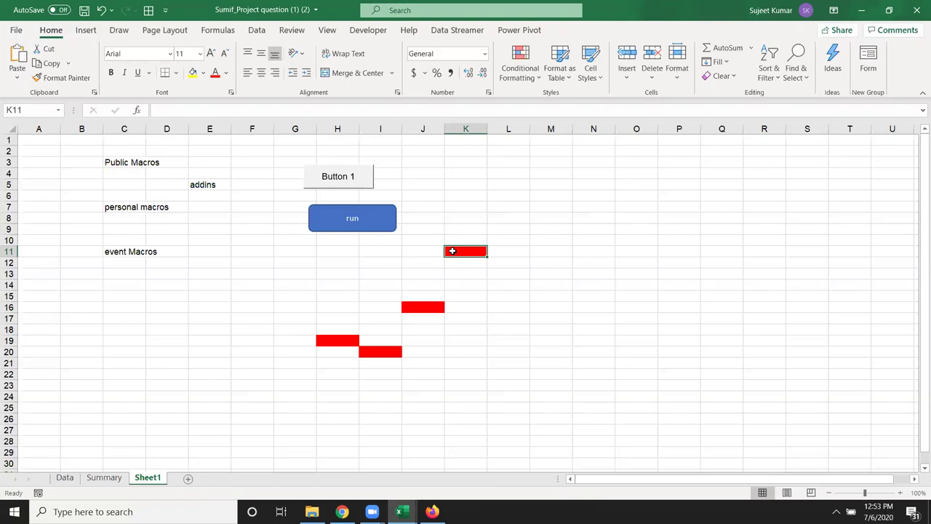
click(142, 261)
click(135, 251)
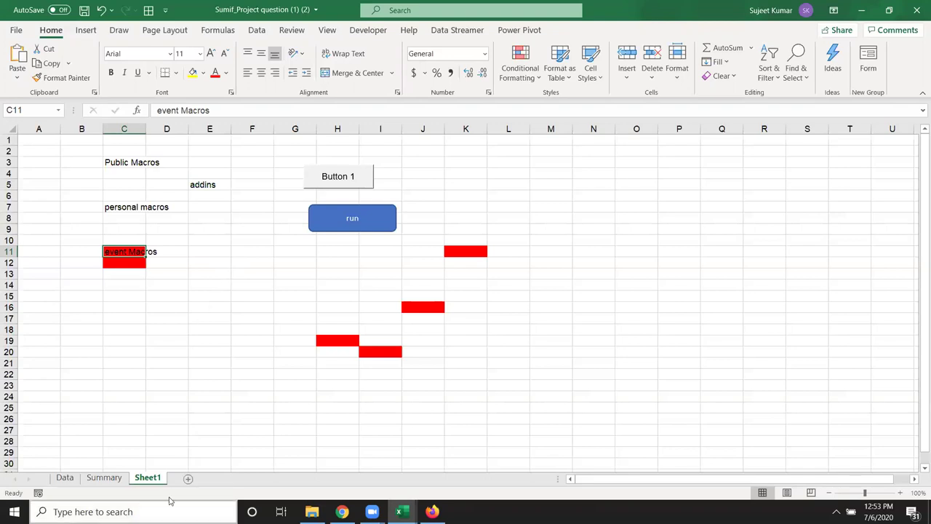
click(187, 480)
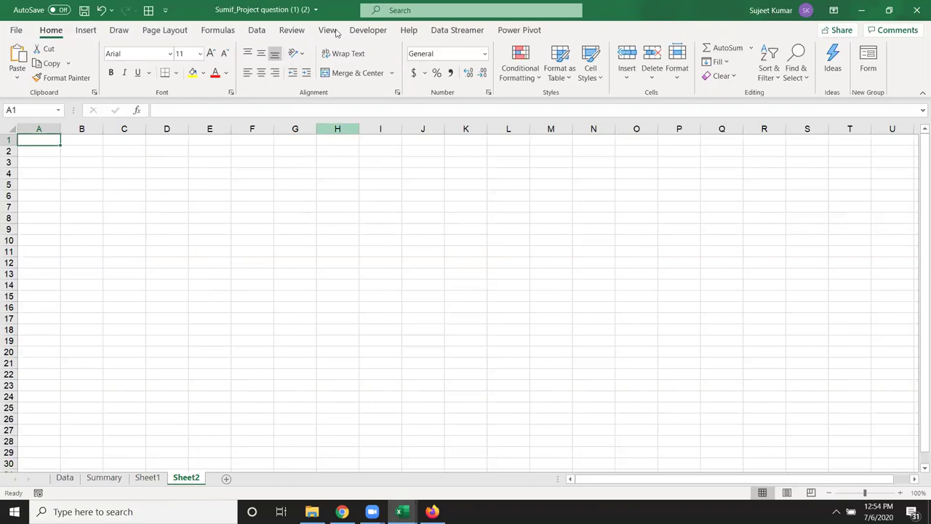
Open the VBA editor using Developer > Visual Basic
click(368, 29)
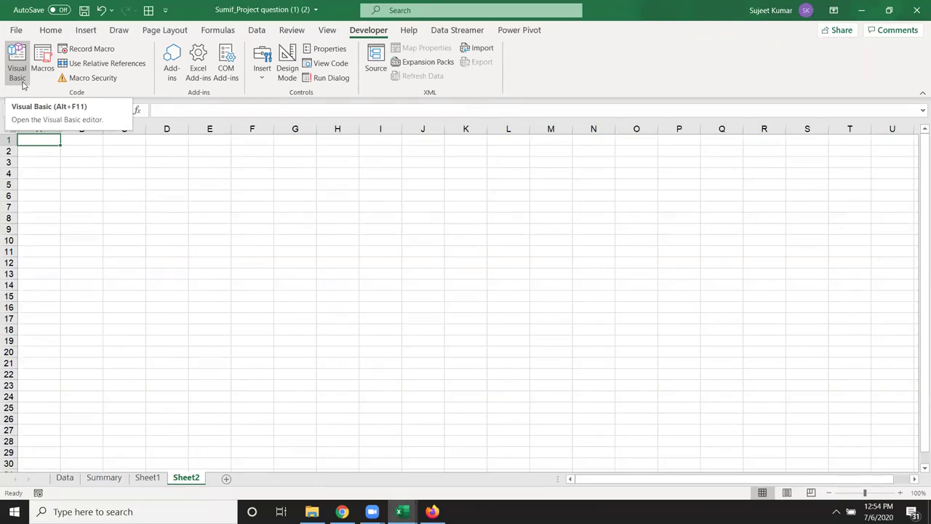
click(23, 86)
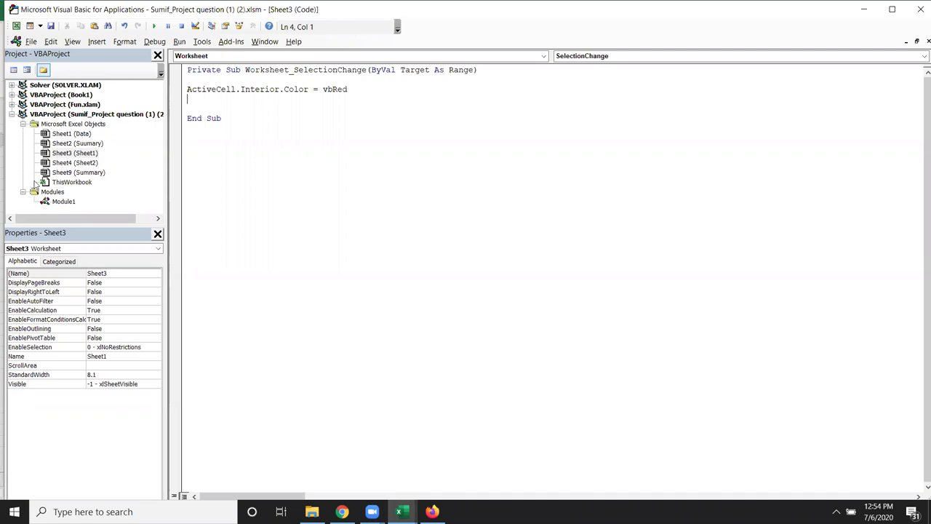
Insert a new Module2, then view the Data and Summary sheet code windows
click(96, 42)
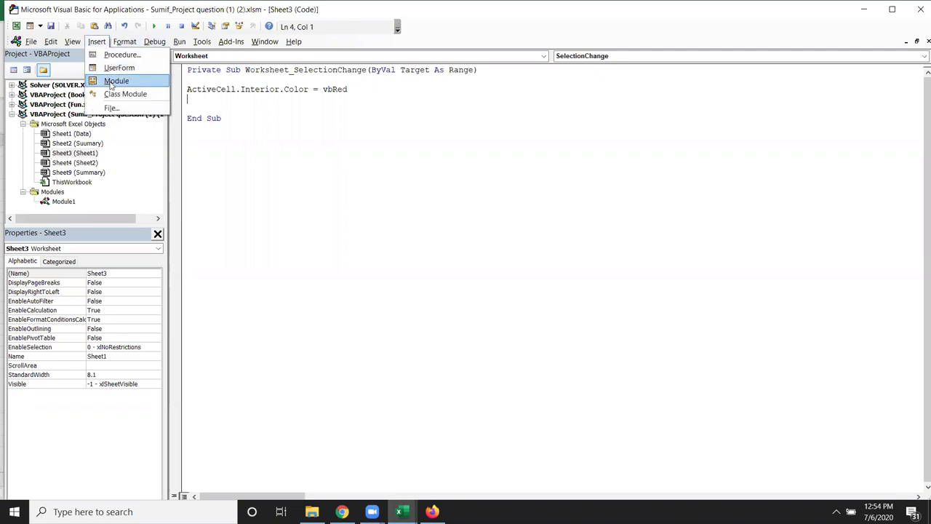
click(116, 80)
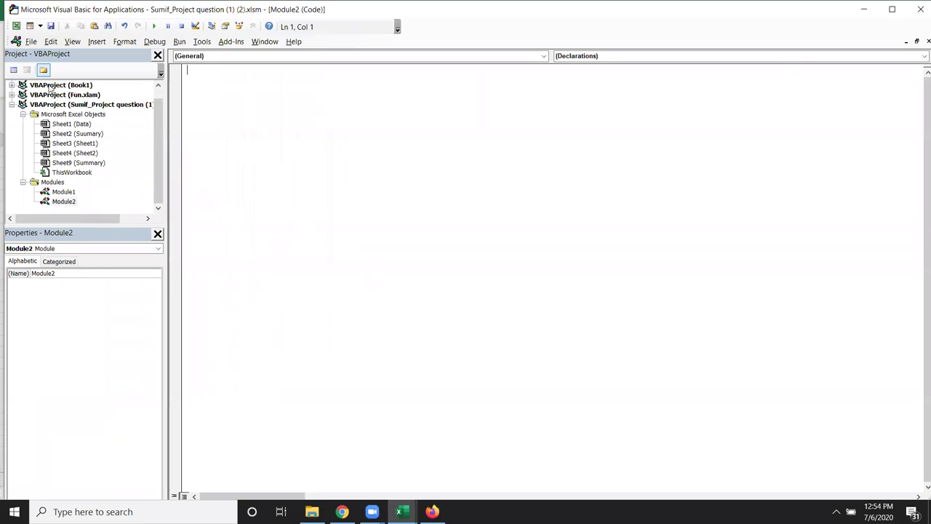
double_click(75, 127)
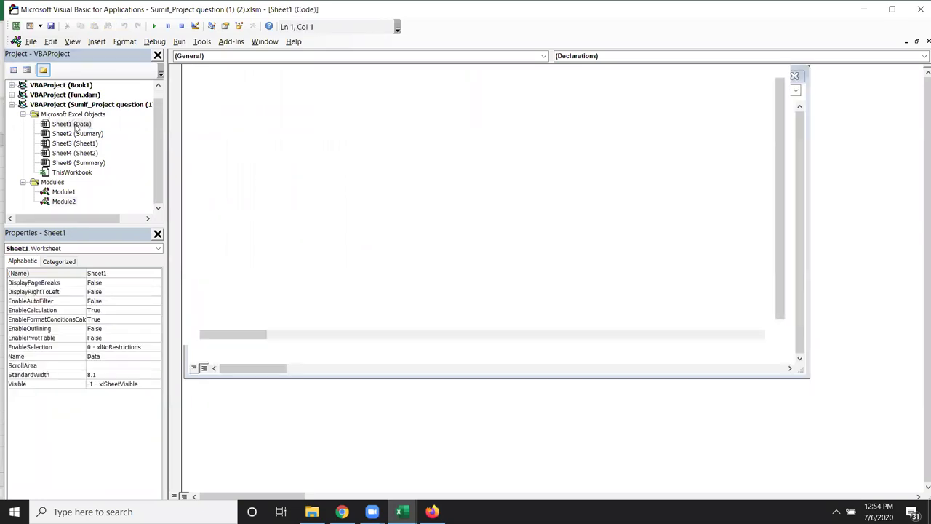
double_click(77, 136)
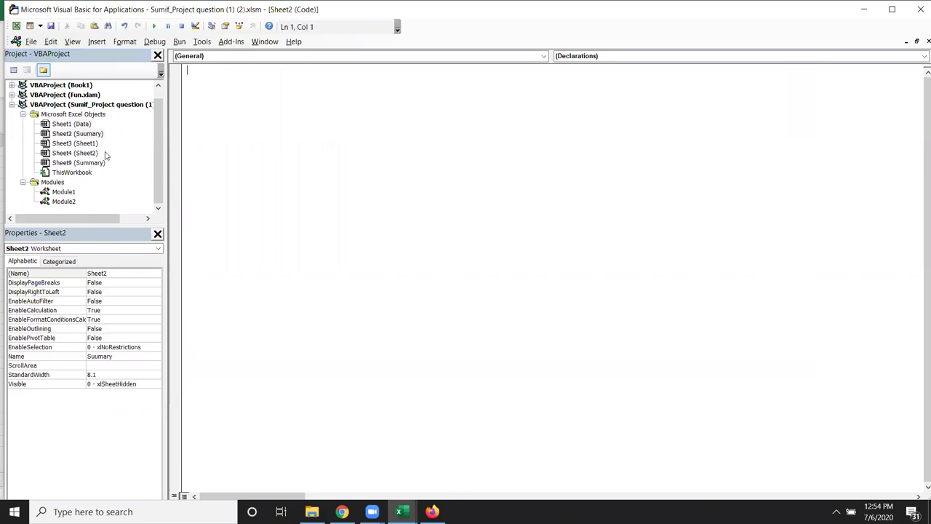
Check Sheet4's and Sheet9's empty code, then open Sheet3's red-fill code and select all of it
click(93, 156)
double_click(92, 155)
double_click(95, 163)
click(97, 148)
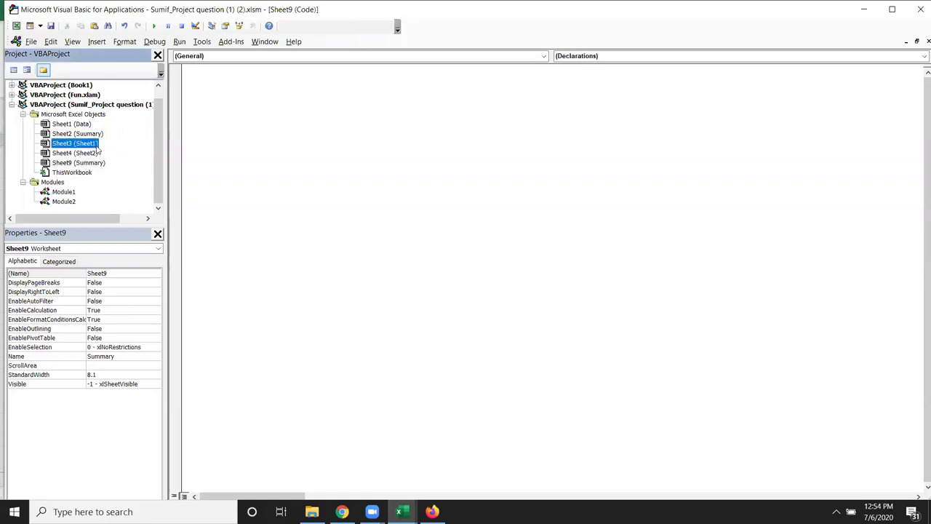
double_click(97, 145)
key(ctrl+a)
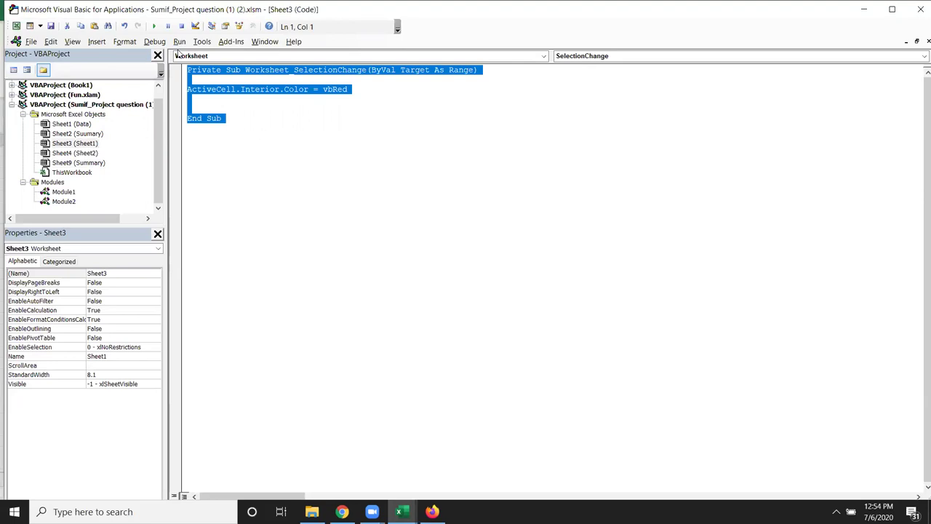
Select the Sheet3 macro body, then open Module2's empty code window
drag(231, 121, 192, 70)
click(66, 194)
double_click(64, 202)
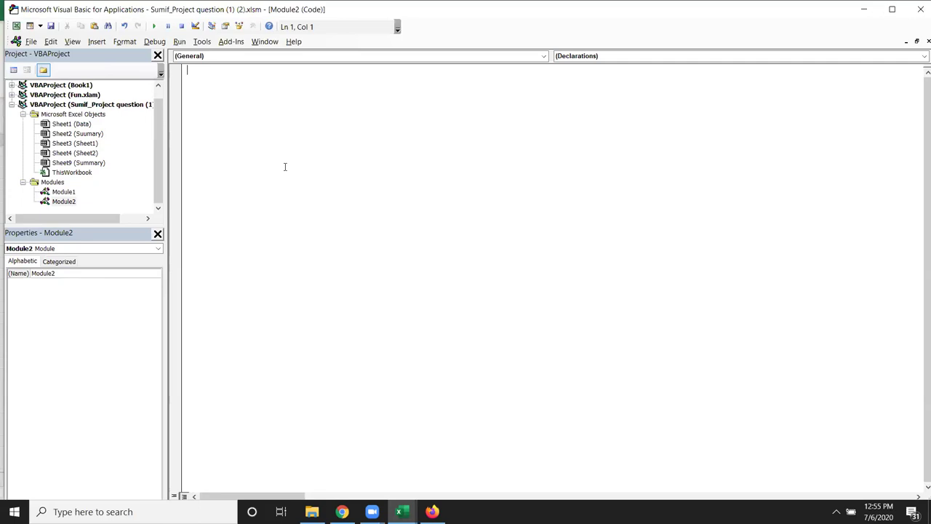
Declare Sub rr() in Module2 so its End Sub is added automatically
text(P)
text(u)
text(blic )
text(sub)
key(Left)
key(Left)
key(Left)
key(Left)
key(Right)
key(BackSpace)
key(BackSpace)
key(BackSpace)
key(BackSpace)
key(End)
key(Return)
text(rr())
key(Return)
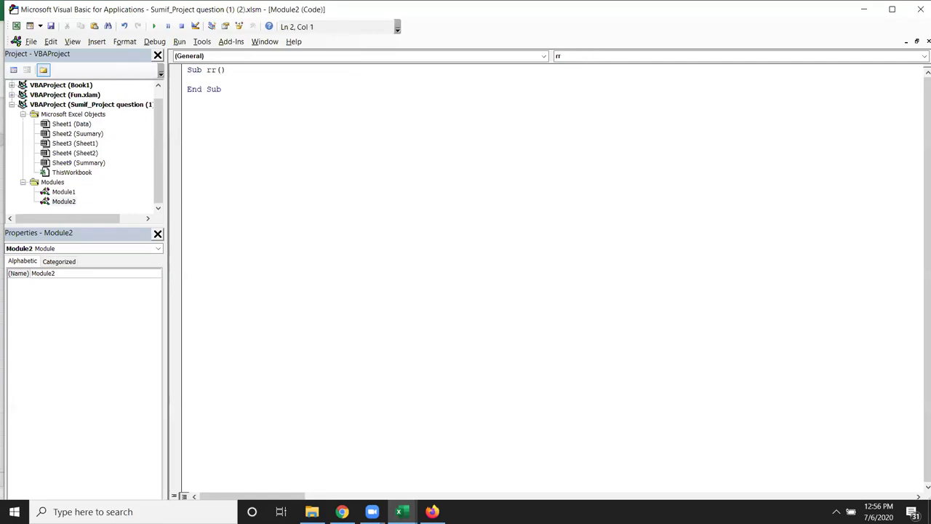
key(Down)
key(Down)
key(Down)
Insert a Public Sub procedure named uu into Module2 below rr
click(95, 42)
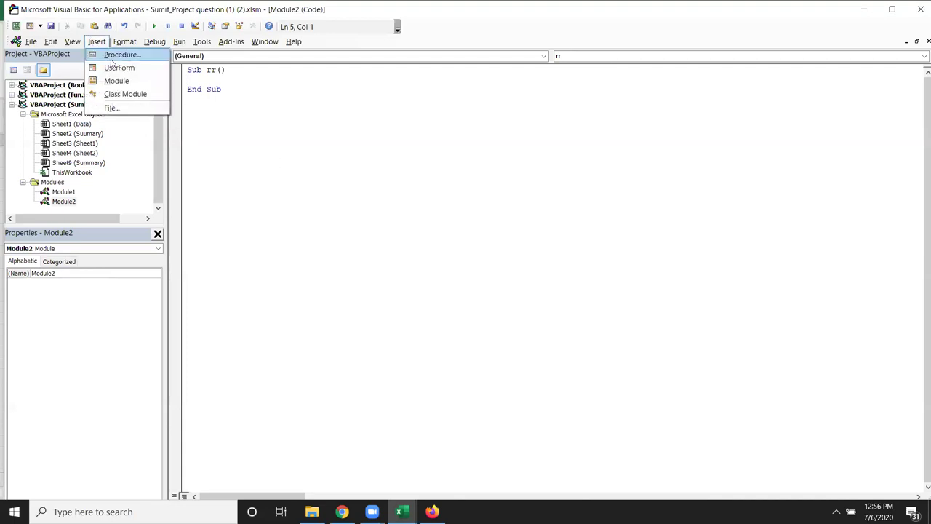
click(117, 56)
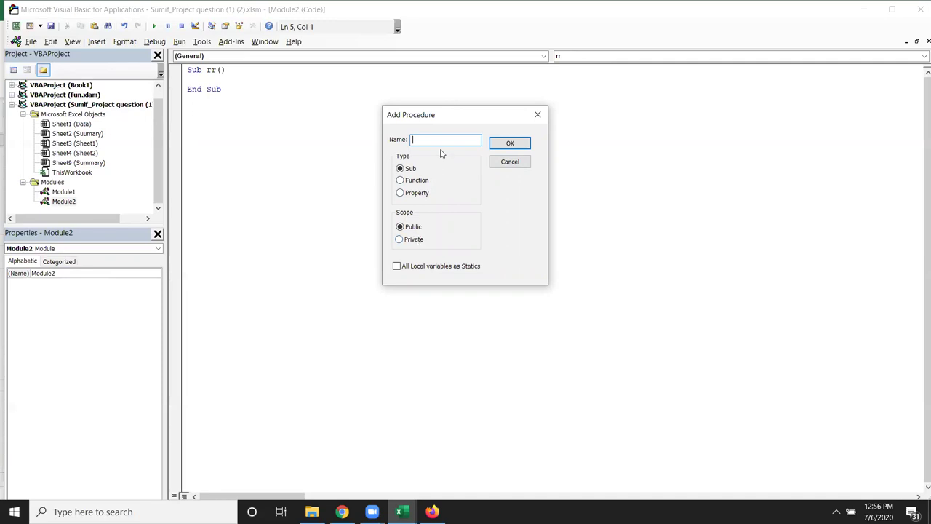
text(uu)
key(Return)
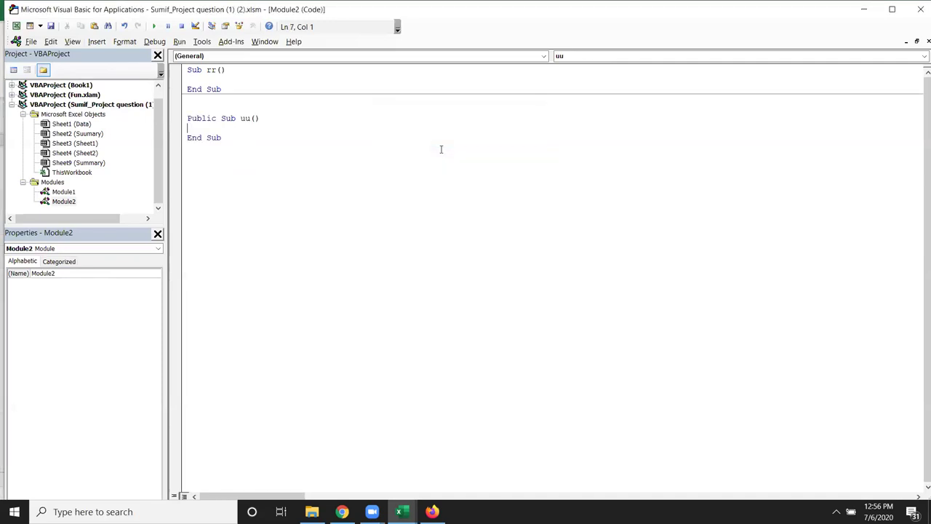
drag(218, 119, 183, 119)
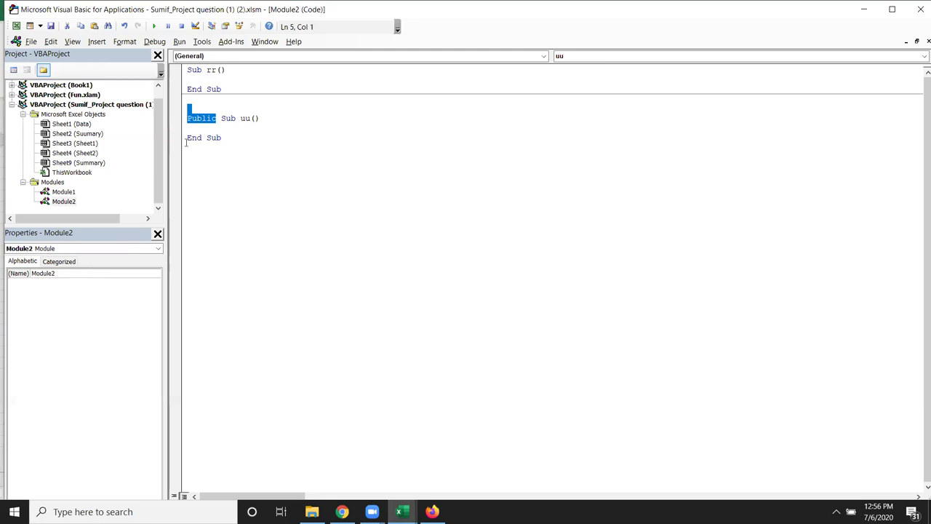
Rename the uu procedure to today_macros
click(203, 173)
double_click(245, 117)
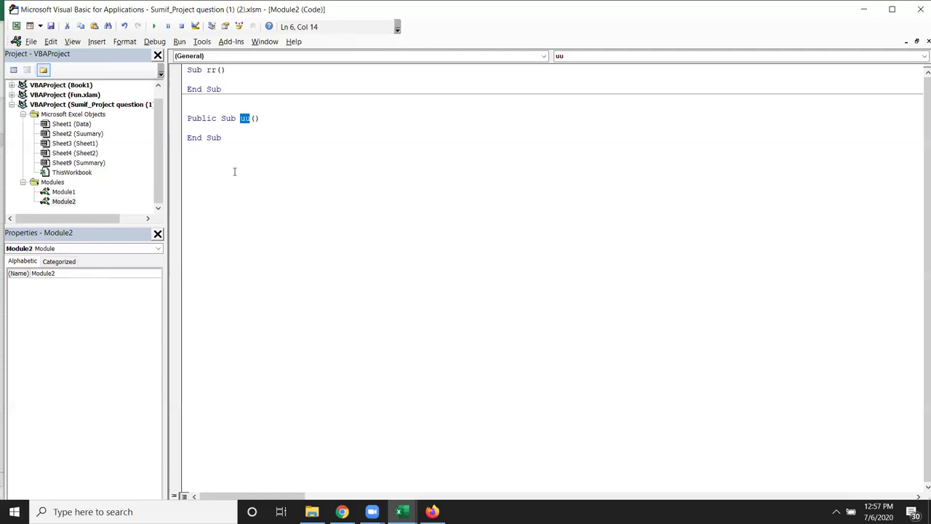
text(today )
text(macr)
text(os)
key(Left)
key(Left)
key(Left)
key(Left)
key(BackSpace)
text(_)
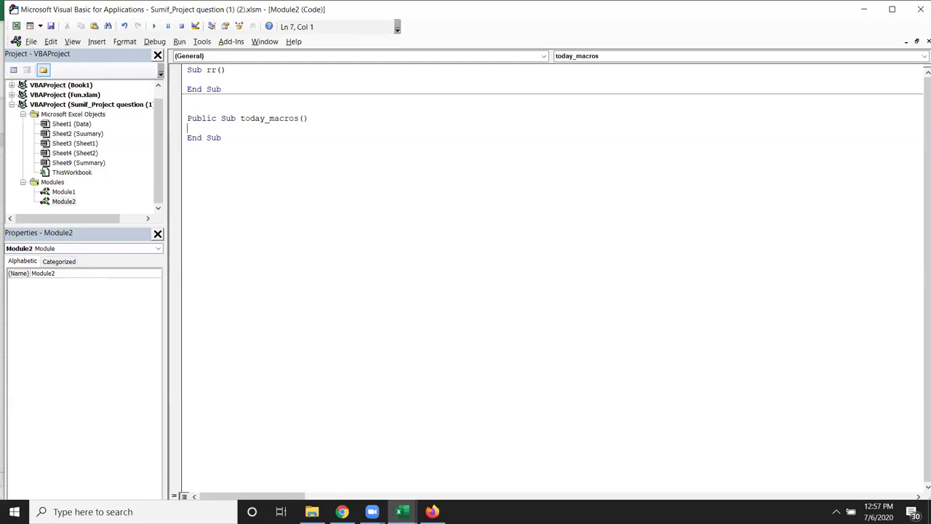
click(188, 128)
Rename the rr procedure to raj1
key(ctrl+End)
key(Return)
key(Return)
double_click(211, 70)
text(raj1)
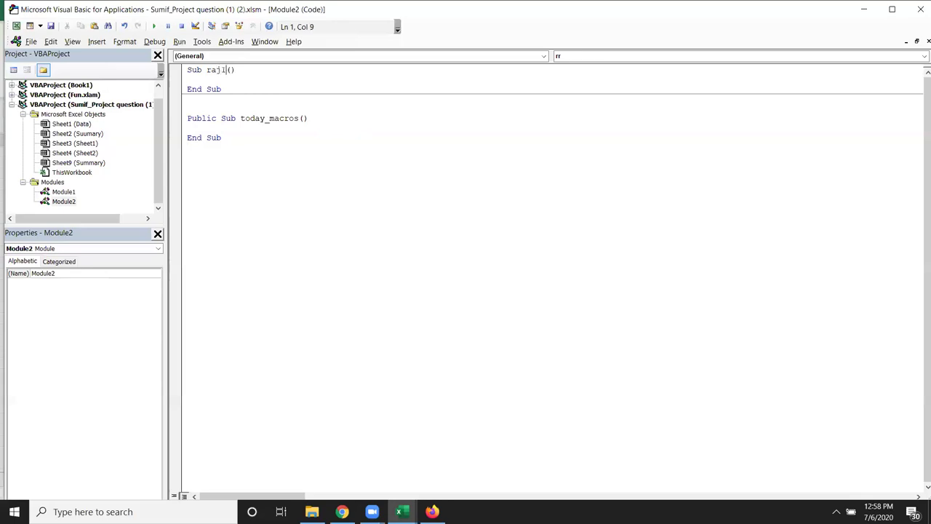
click(258, 98)
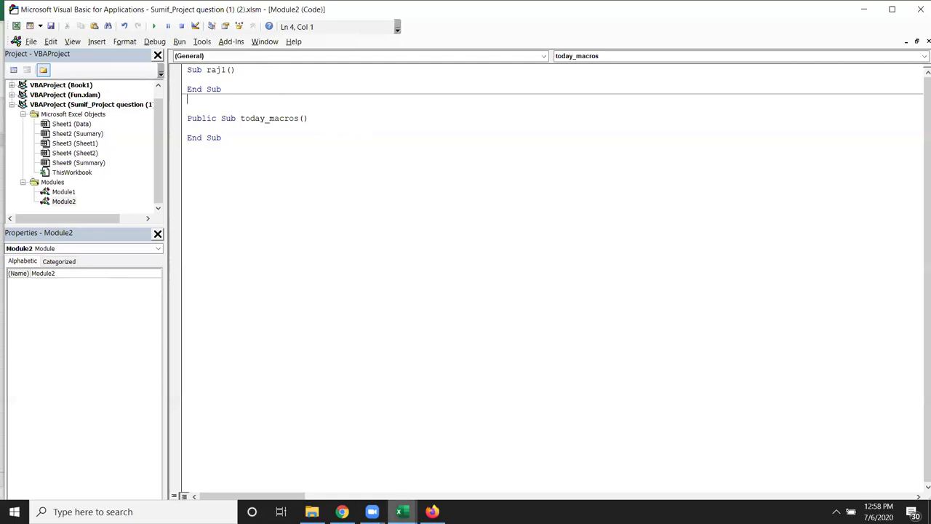
Return to the Excel workbook and dismiss the Macro list
mouse_move(399, 512)
click(273, 469)
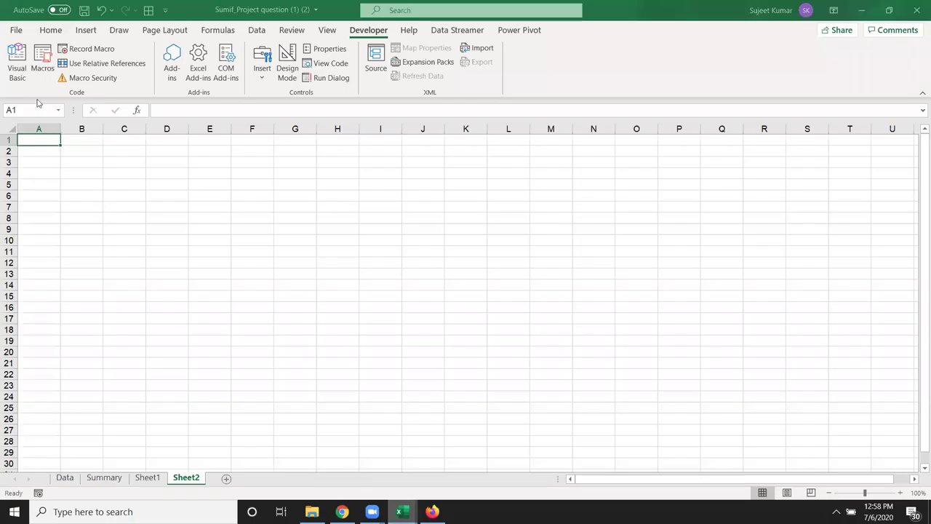
click(42, 72)
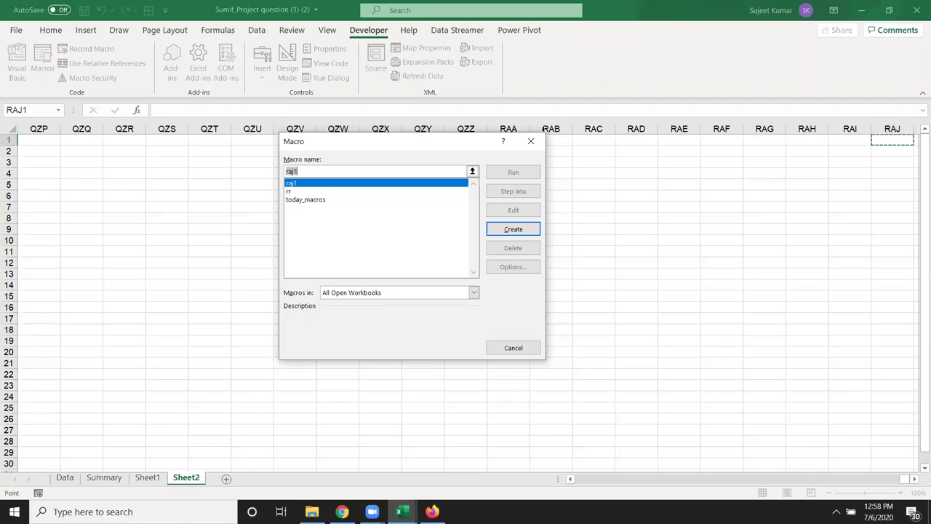
click(530, 141)
From cell RAJ1, jump to the last column XFD and back to column A
click(888, 139)
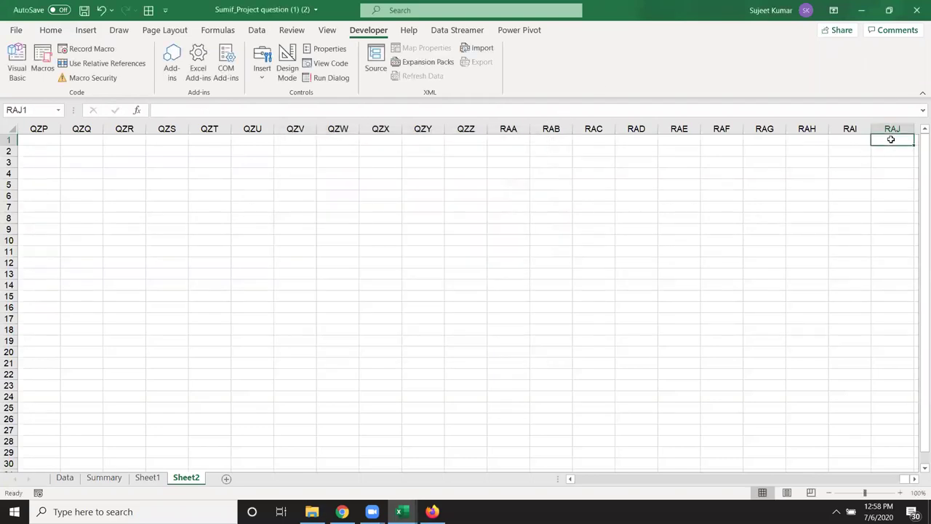
key(ctrl+Right)
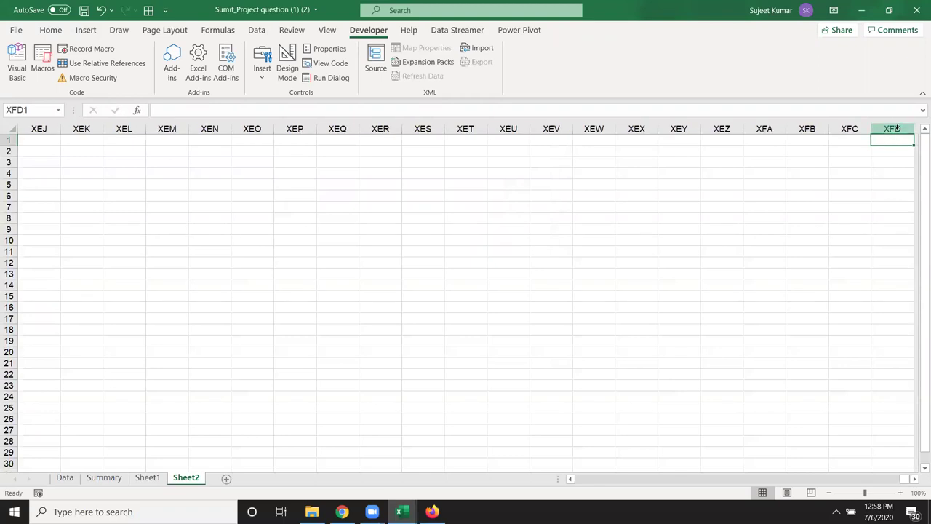
key(ctrl+Left)
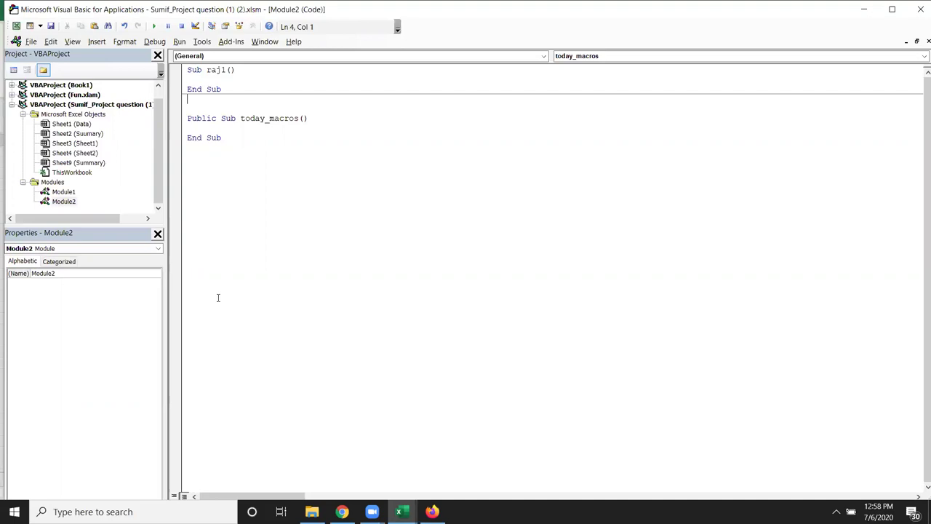
Add blank lines inside today_macros and inside raj1
key(Down)
key(shift+Down)
key(Down)
key(Return)
key(Return)
key(Return)
key(Up)
key(Up)
key(Up)
key(Up)
key(Up)
key(Up)
key(Up)
key(Down)
key(Down)
key(Return)
key(Return)
key(Return)
key(Up)
key(Up)
key(Up)
Type Application, Workbooks, shtees and Range on separate lines in raj1
text(applia)
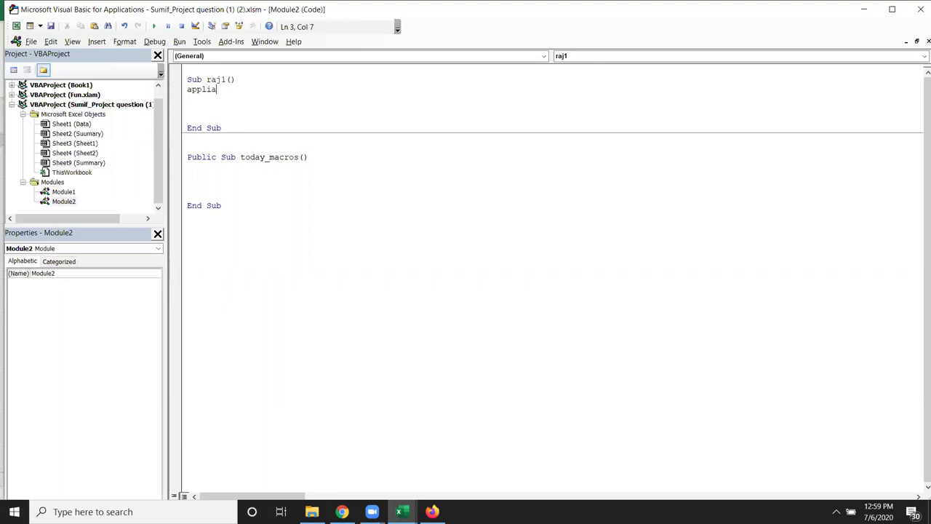
key(BackSpace)
text(cation)
key(Return)
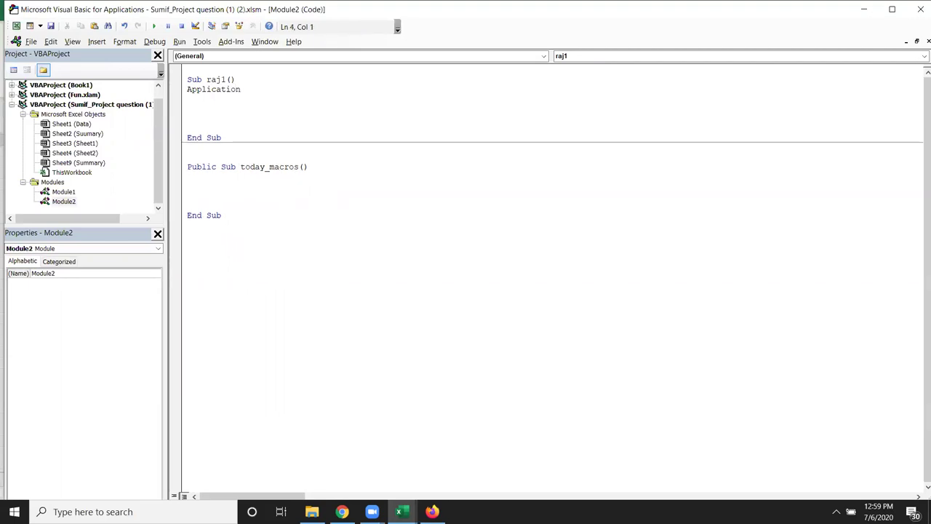
text(workbooks)
key(Return)
text(shtees)
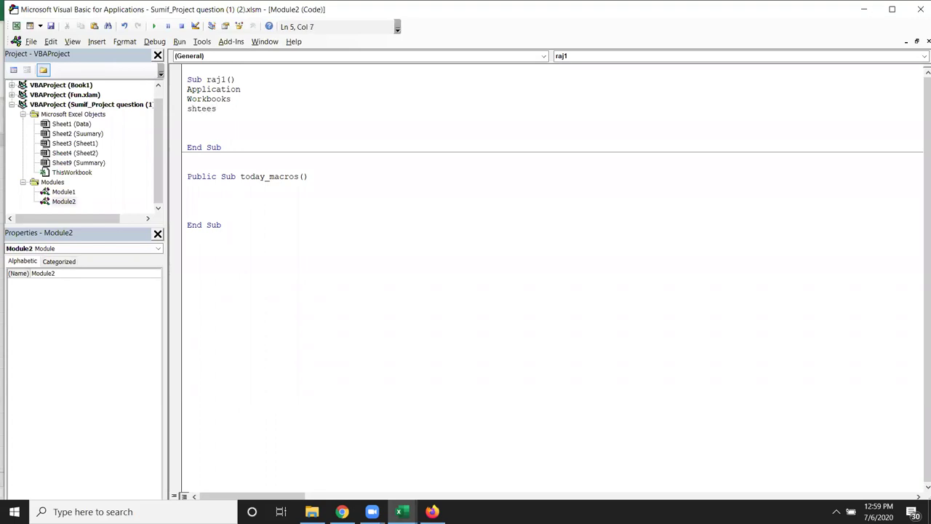
key(Return)
text(range)
key(Return)
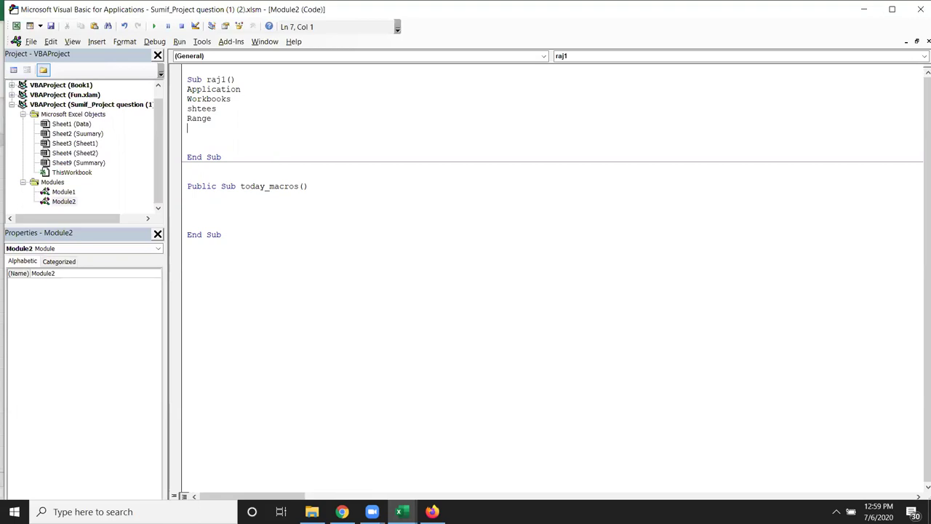
click(212, 89)
click(197, 88)
click(187, 89)
Back in Sumif_Project, enter Analysis, Algorithm and code in F1:F3
click(433, 512)
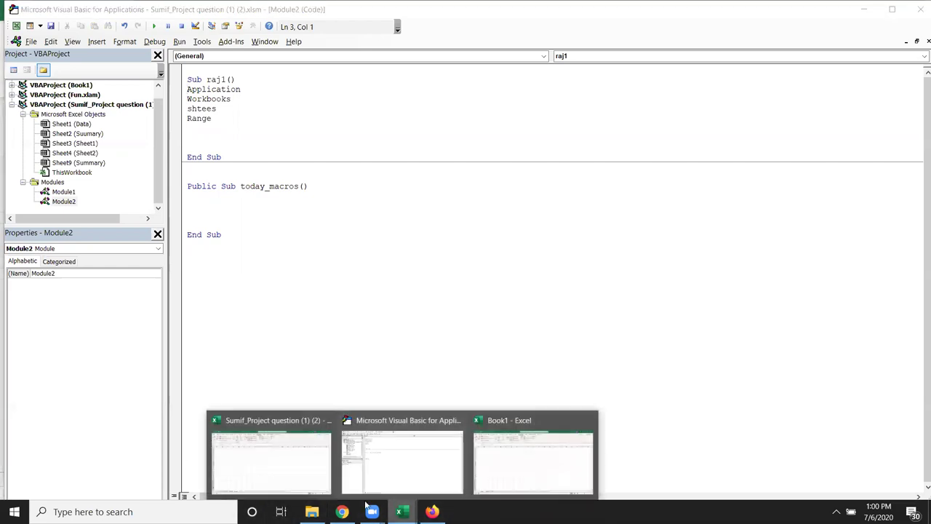
mouse_move(398, 512)
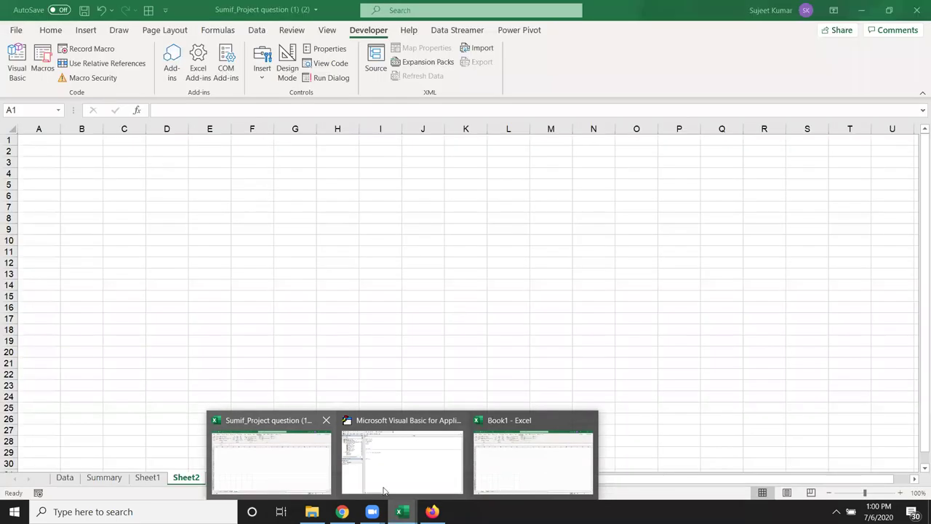
click(307, 457)
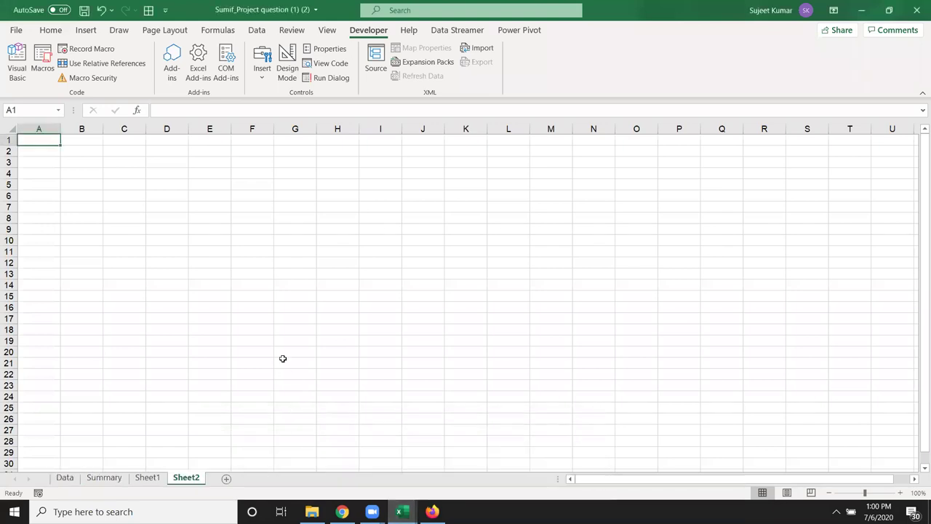
click(153, 477)
click(259, 141)
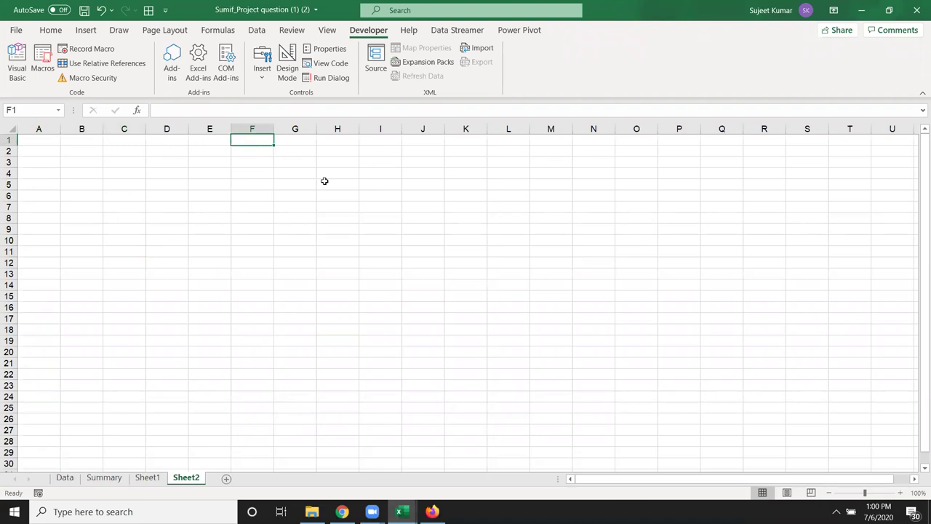
text(Analysis)
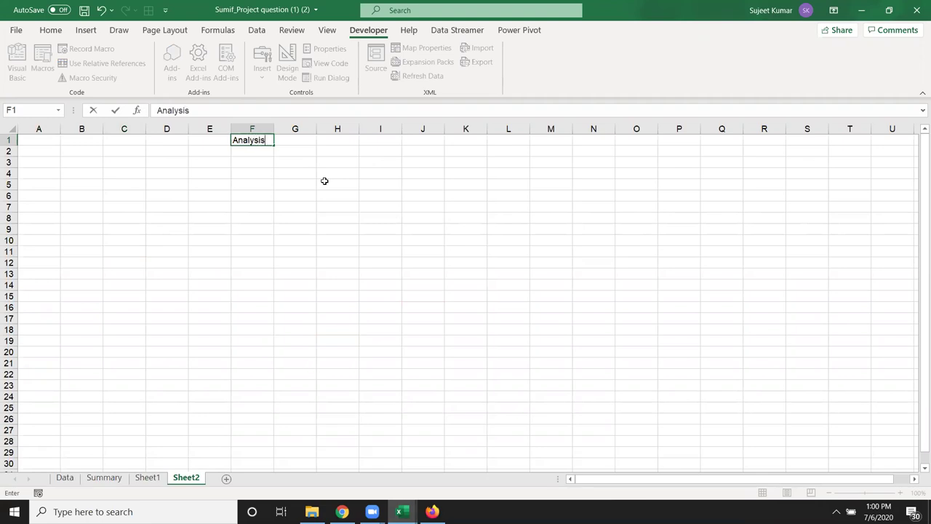
key(Return)
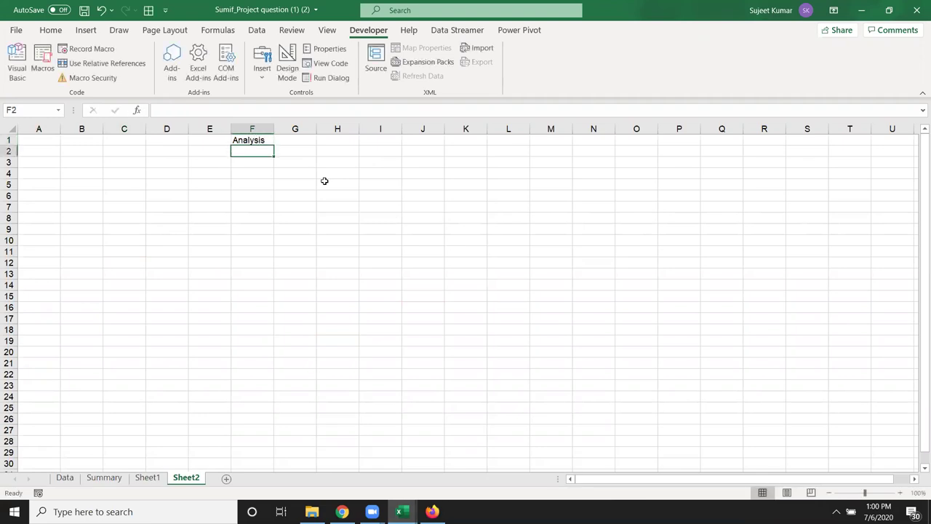
text(Algor)
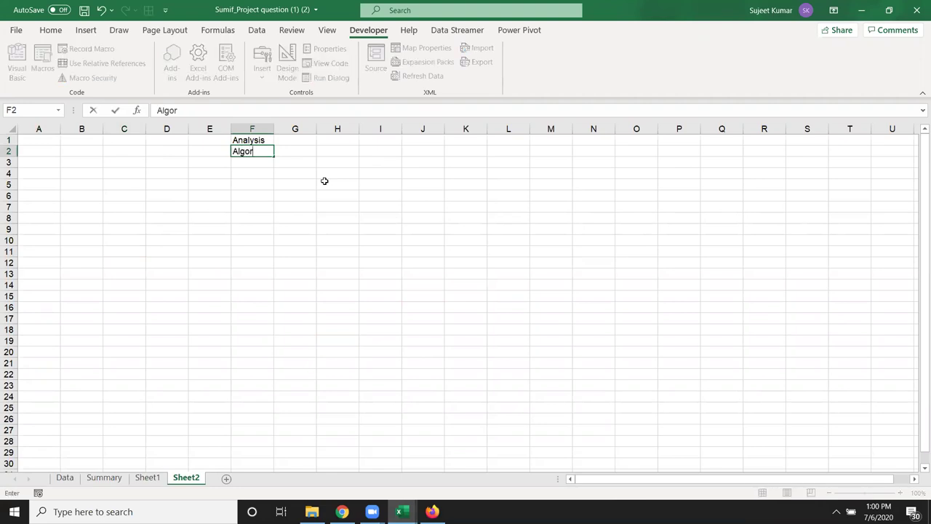
text(itm)
key(BackSpace)
text(hm)
key(Return)
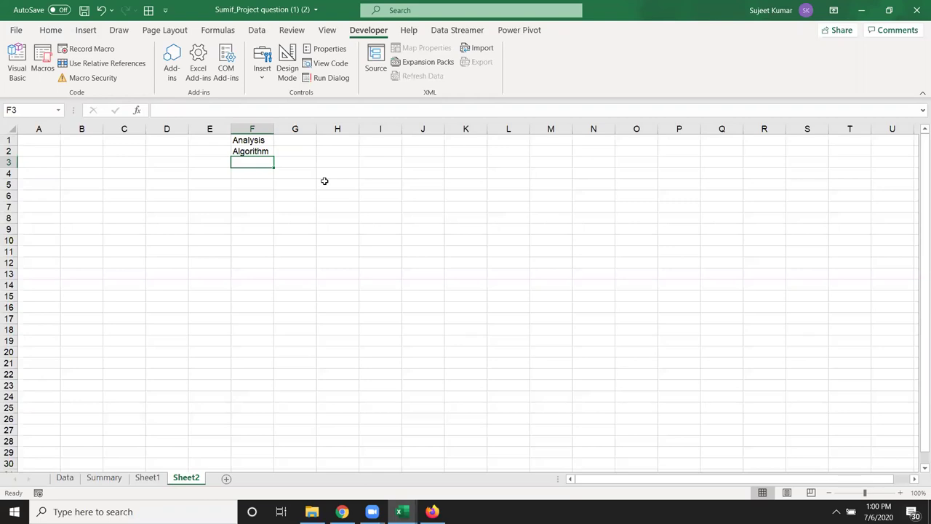
text(c)
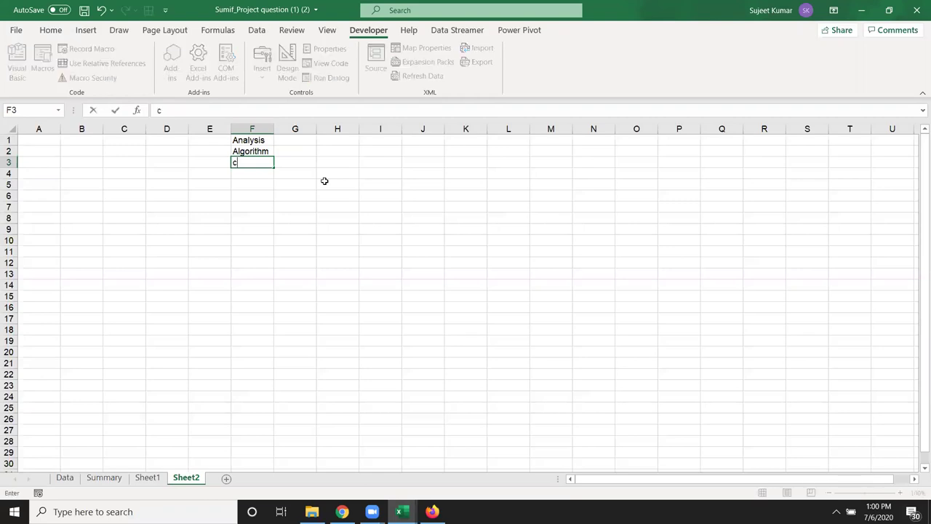
text(ode)
key(Return)
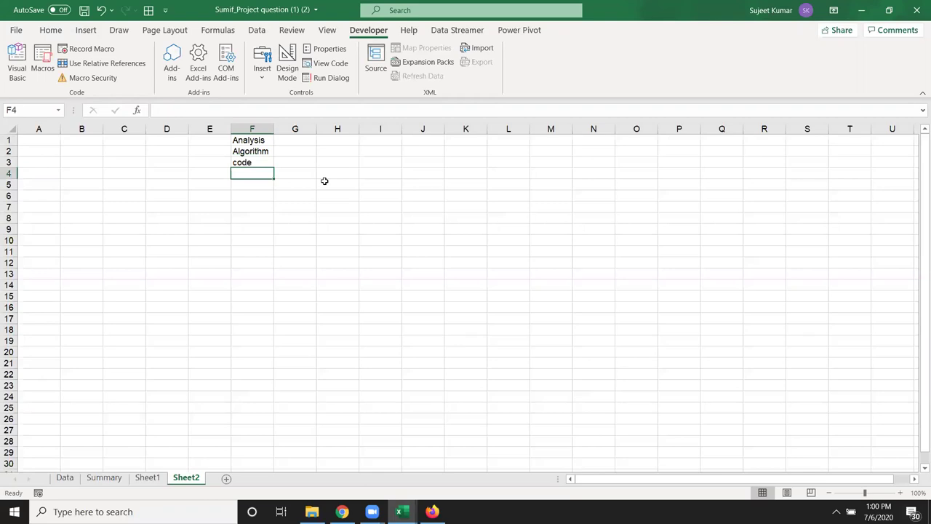
Enter test, recode and retest across F4:H4, and appy in F5
text(test)
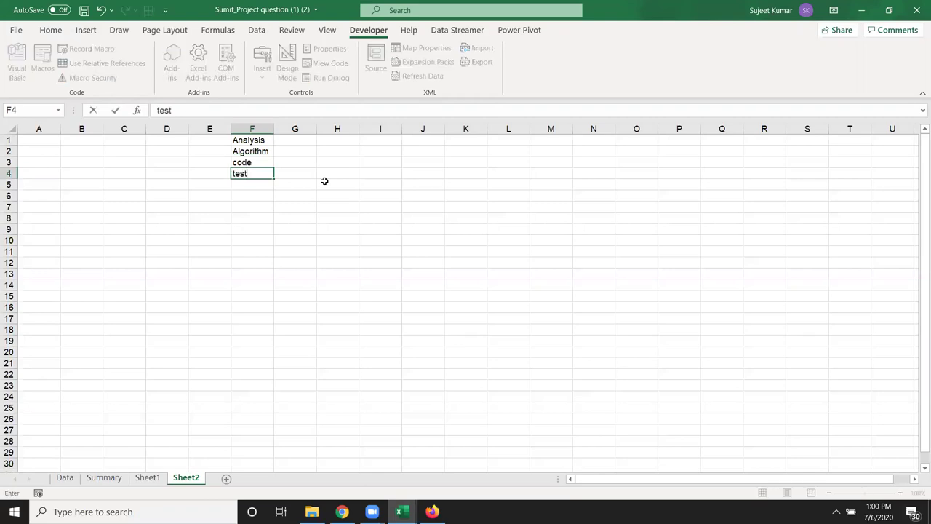
key(Tab)
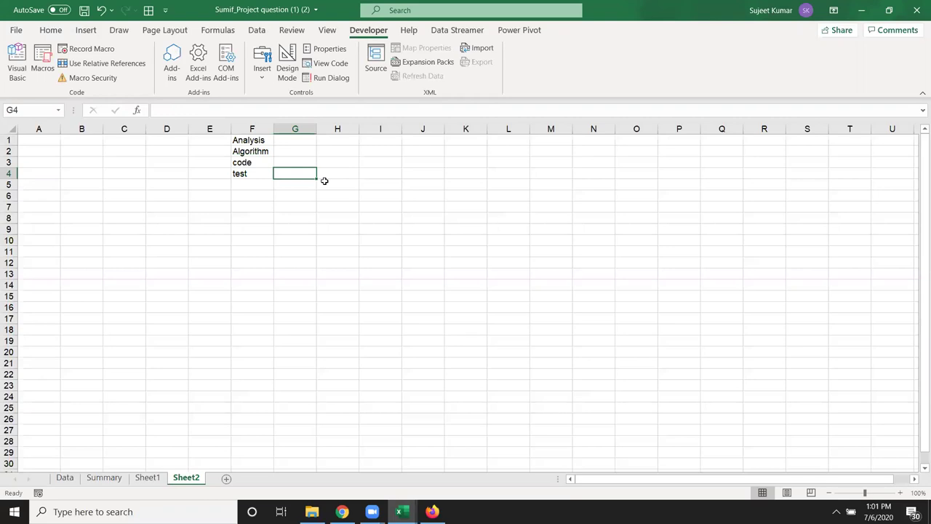
text(reco)
text(de)
key(Tab)
text(retest)
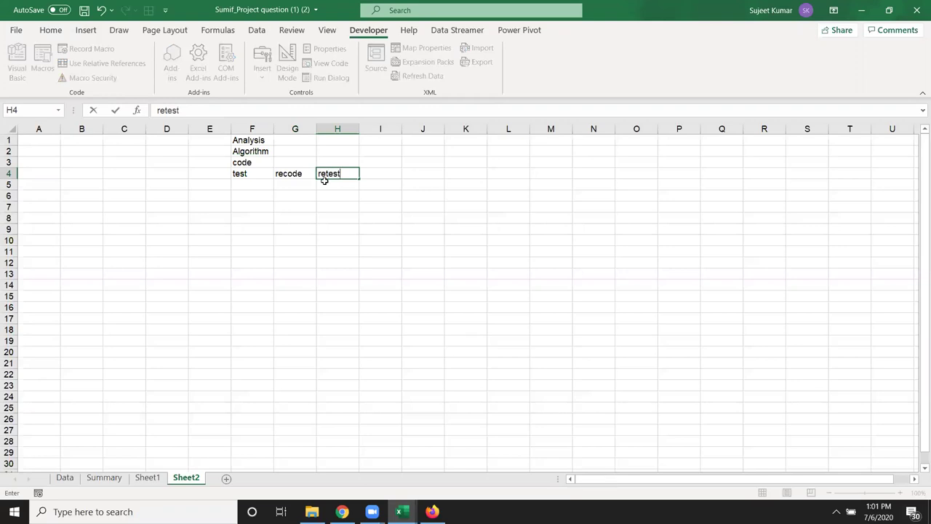
key(Return)
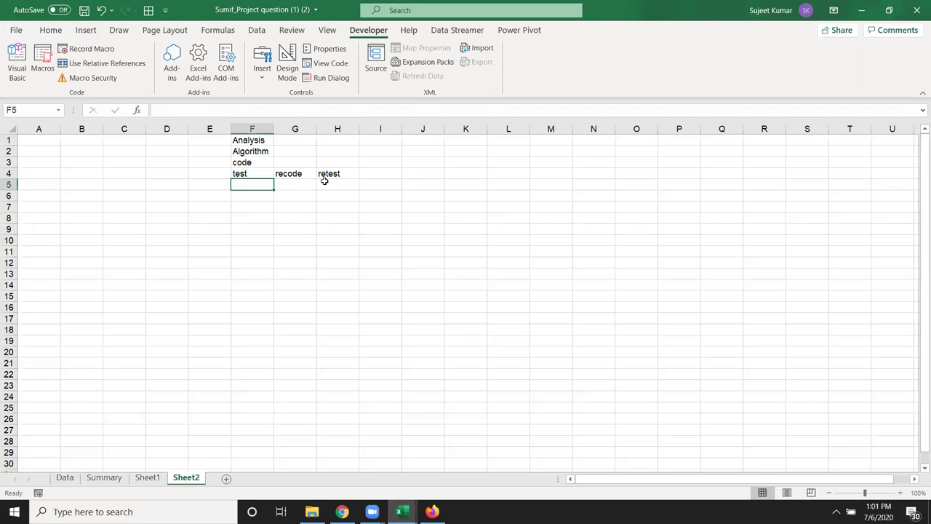
text(a)
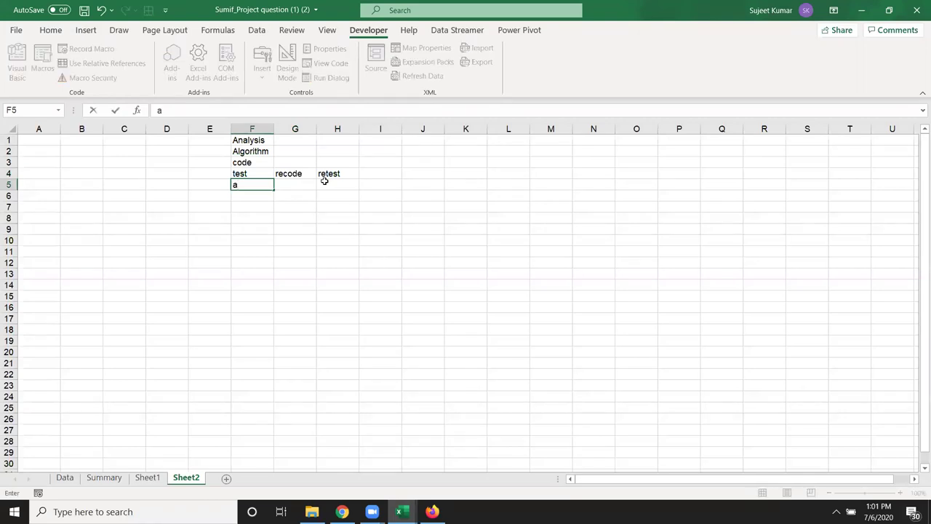
text(ppy)
key(Return)
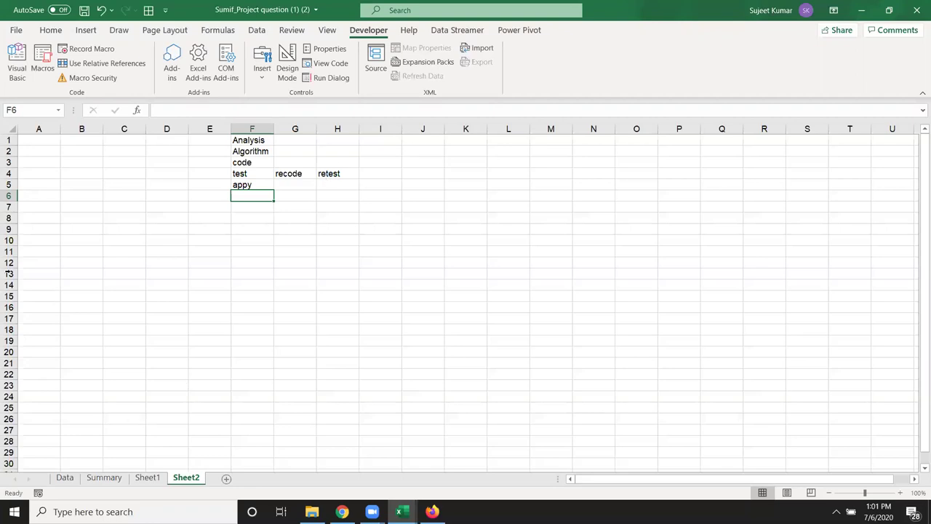
Type the headers name, rool and marks into A1:C1
click(45, 142)
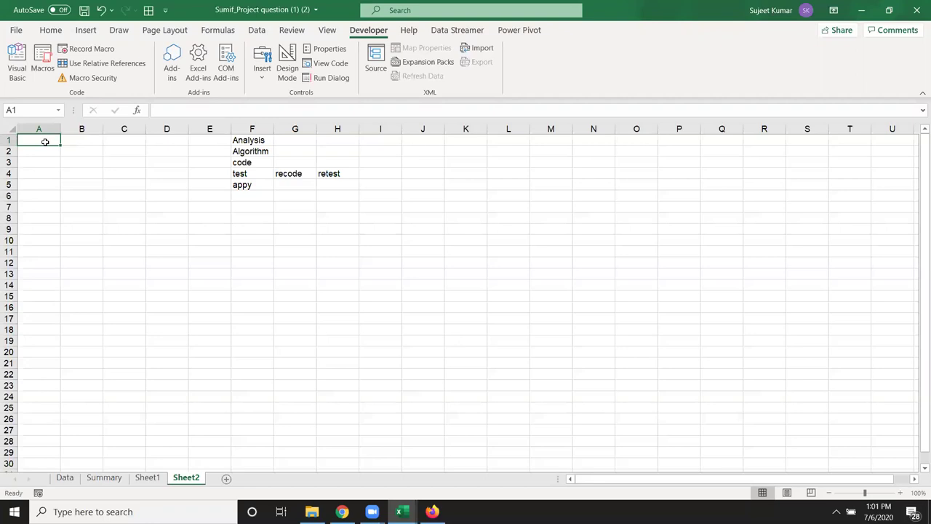
text(name)
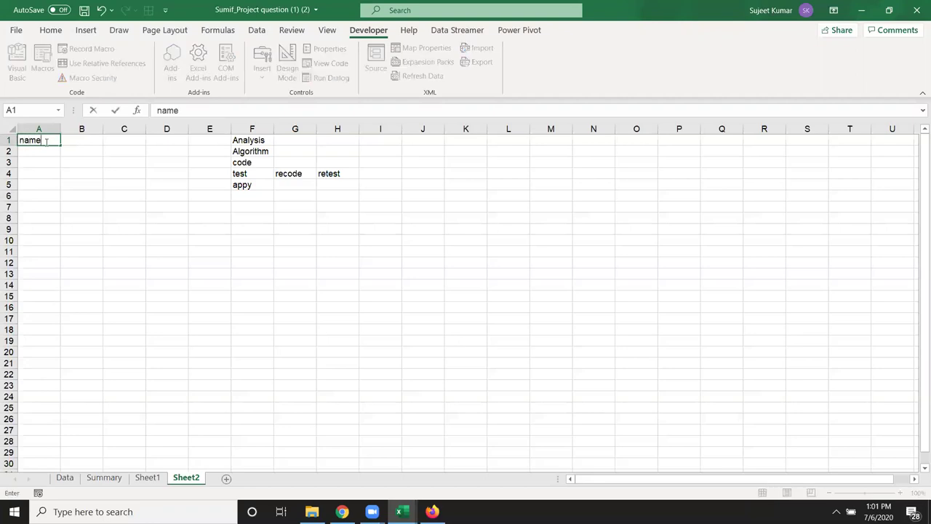
key(Tab)
text(rool)
key(Tab)
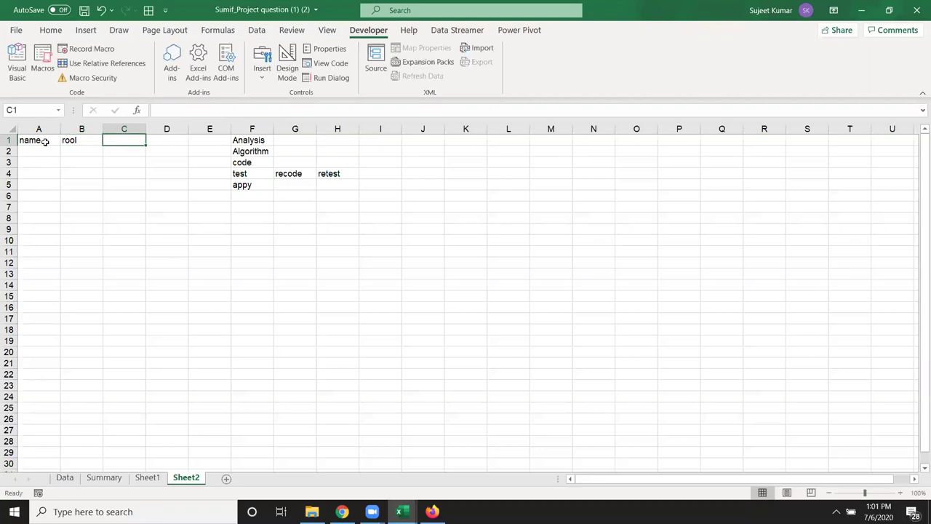
text(marks)
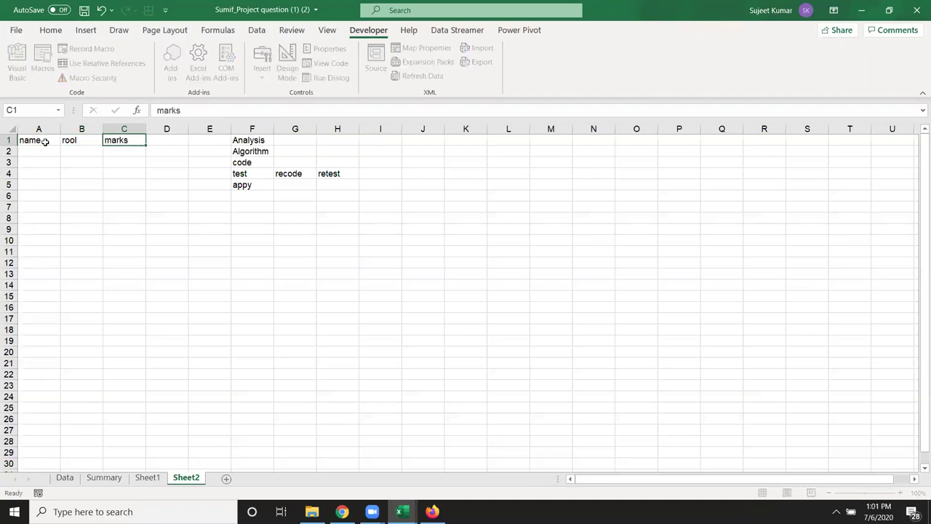
key(Return)
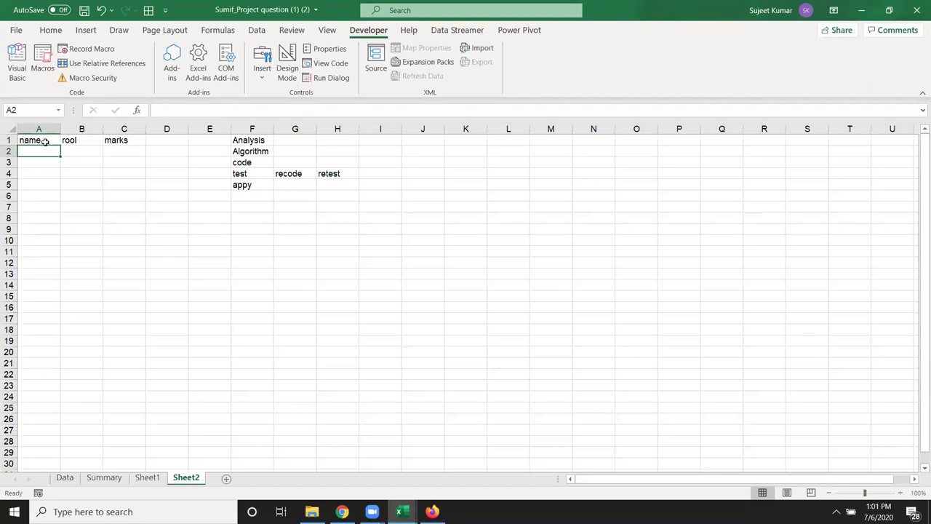
Enter start, select a1 and enter name in J1:J3, removing the stray bracket
click(423, 142)
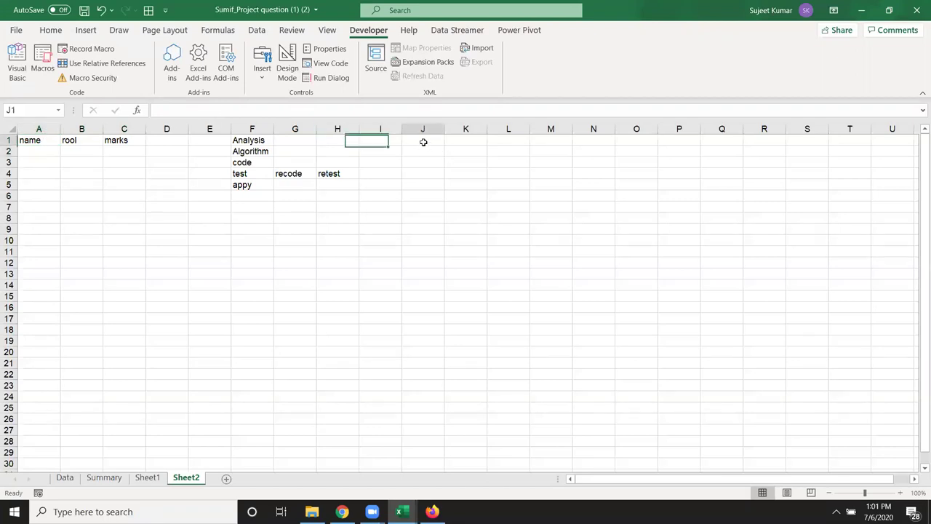
text(start)
key(Return)
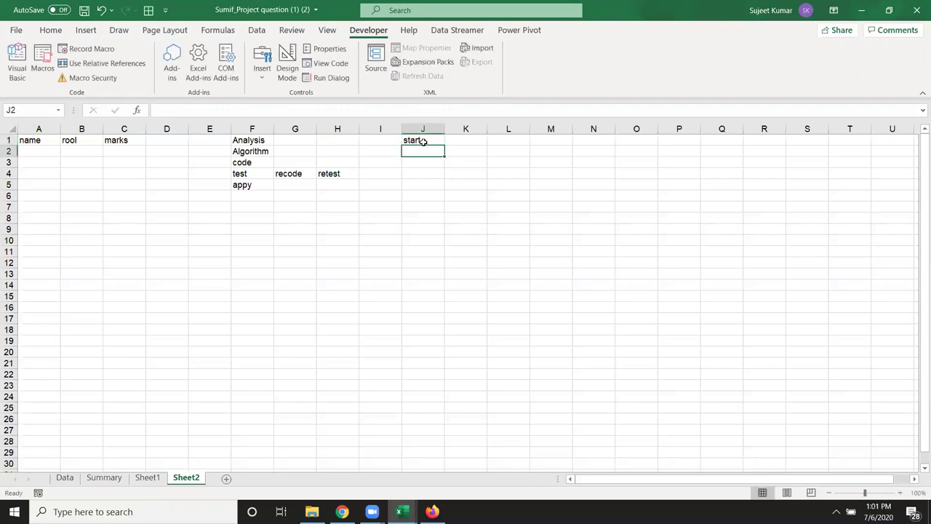
text(select )
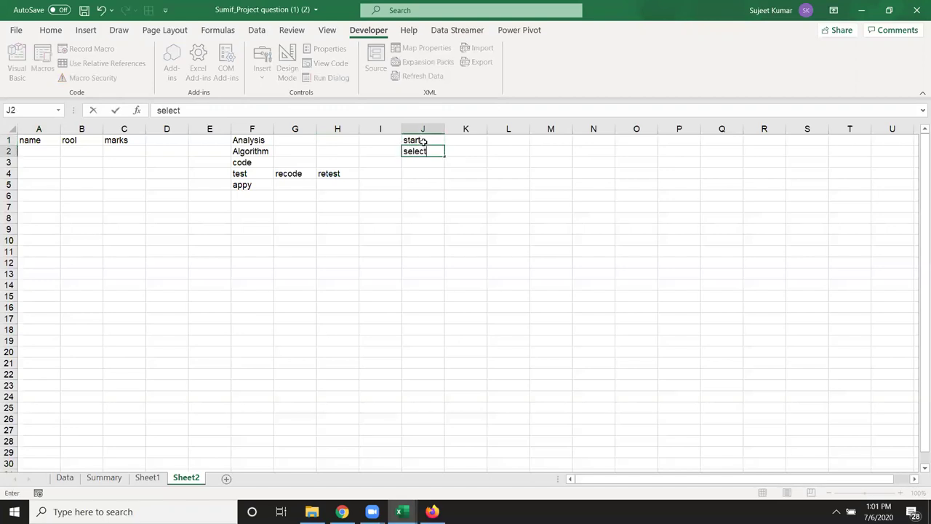
text(a1)
key(Return)
text(enter name])
key(Return)
key(Up)
key(F2)
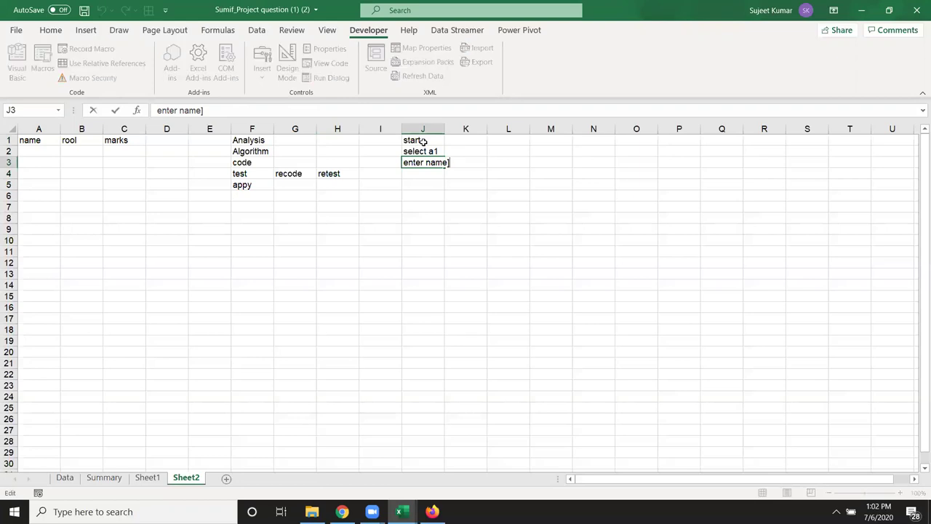
key(BackSpace)
key(Return)
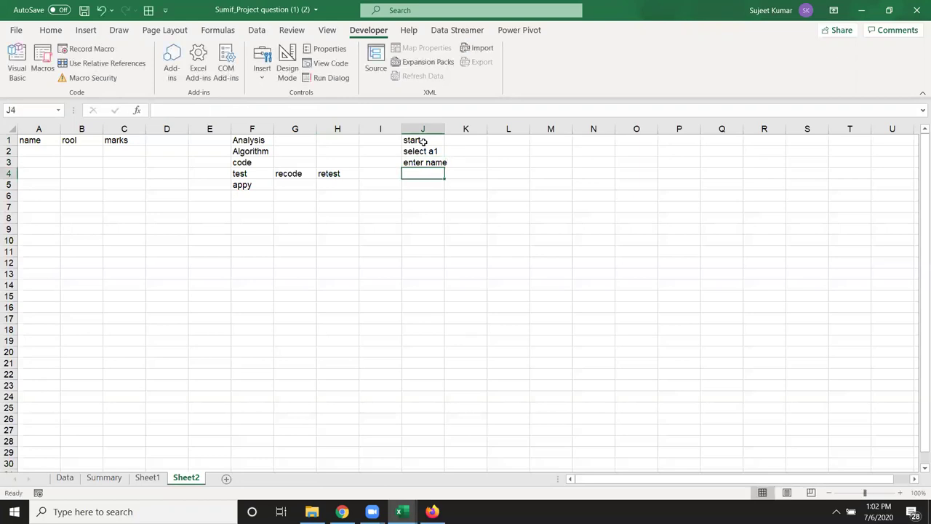
key(Up)
key(Up)
key(Down)
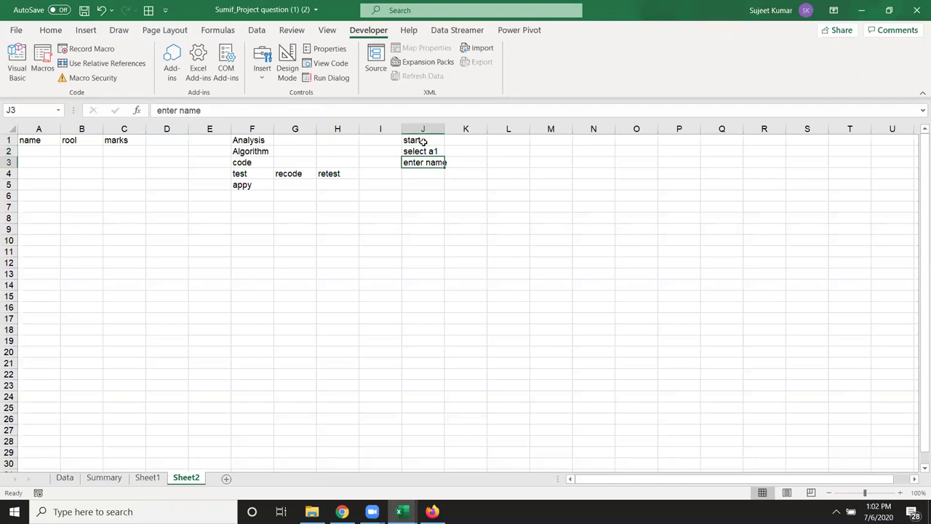
key(Down)
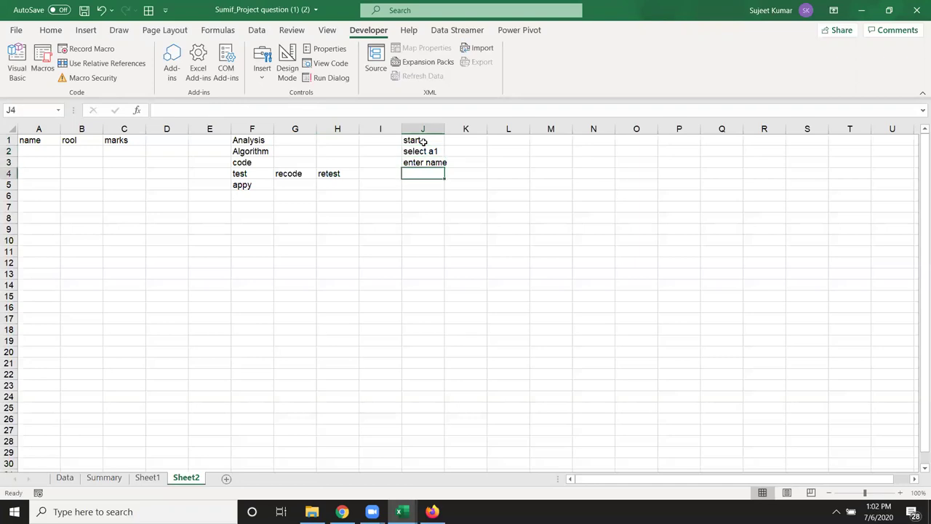
Continue in J4:J8 with select B1, enter Roll, select c1, enter marks, end
text(select B1)
key(Return)
text(e)
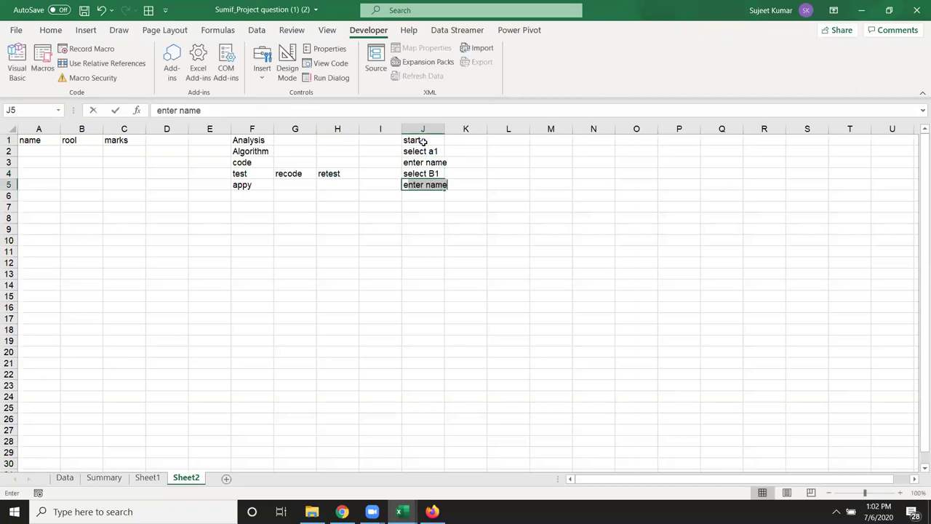
text(nter Roll)
key(Return)
text(select c1)
key(Return)
text(enter marks)
key(Return)
text(end)
key(Return)
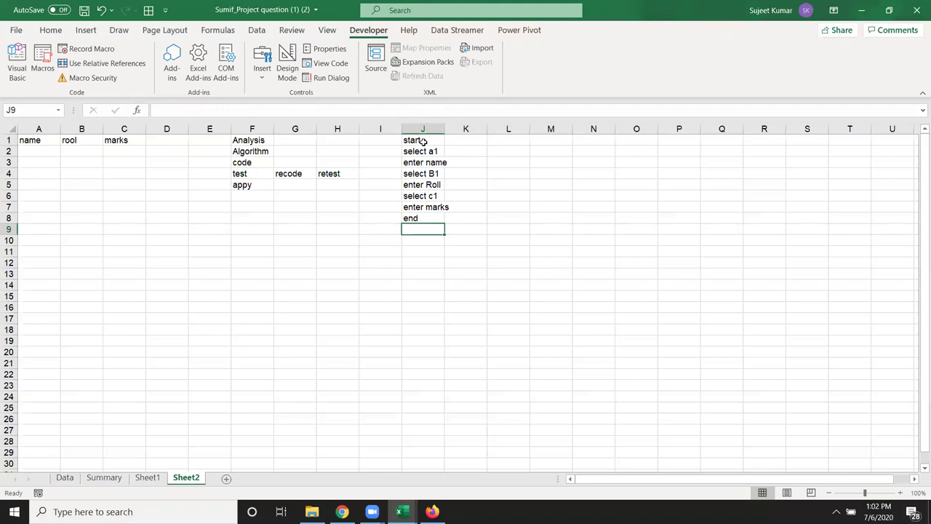
In today_macros, write Range("A1").Select and Selection.Value = "Name"
key(alt+Tab)
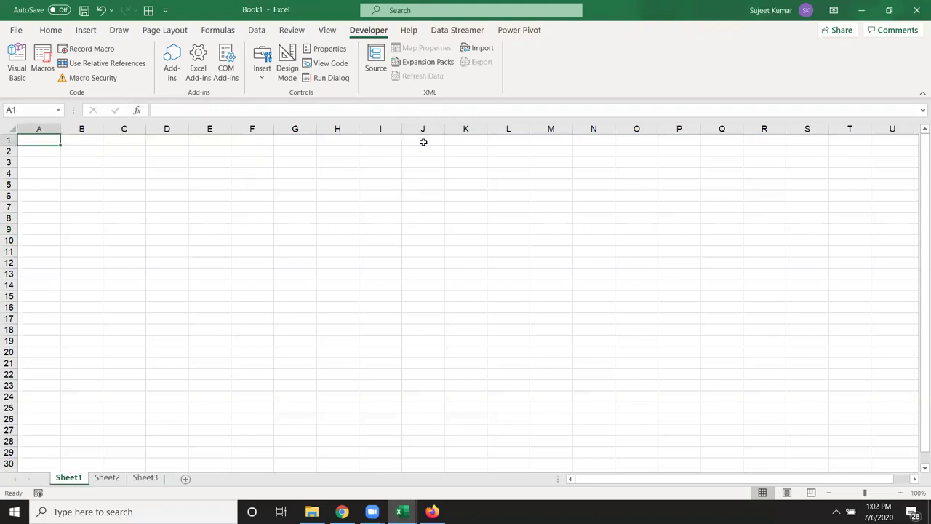
key(alt+Tab)
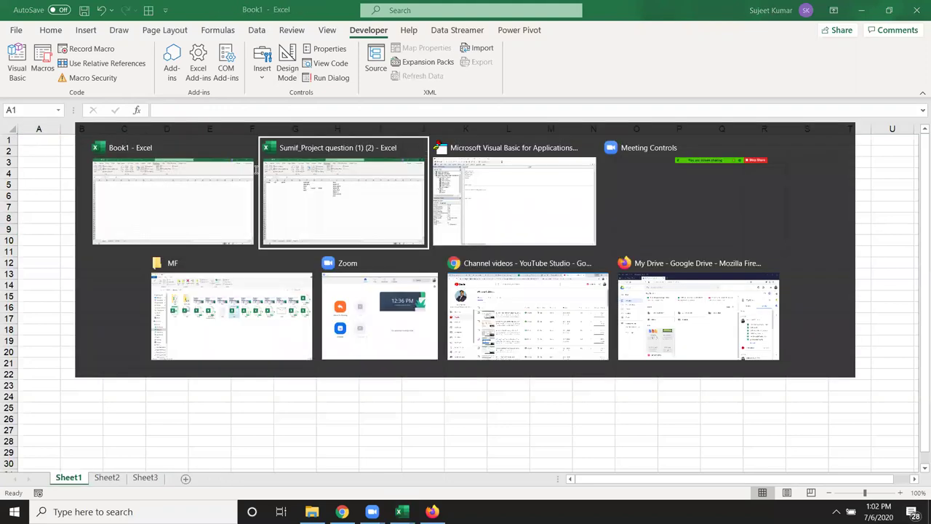
key(alt+Tab)
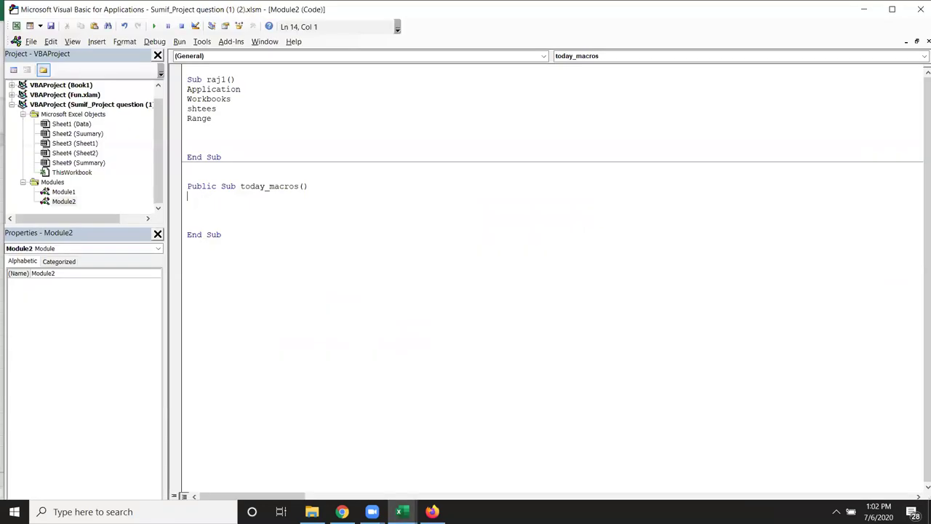
key(alt+Tab)
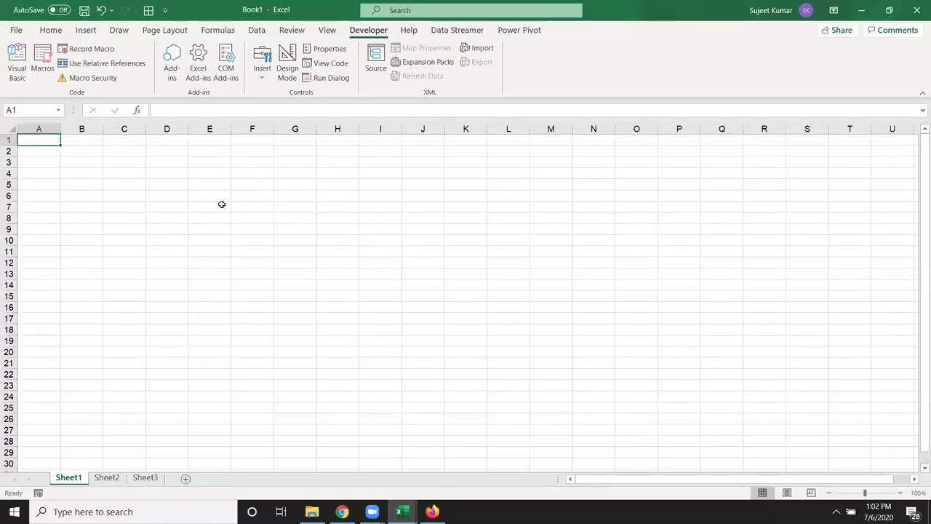
key(alt+Tab)
text(range("A1"))
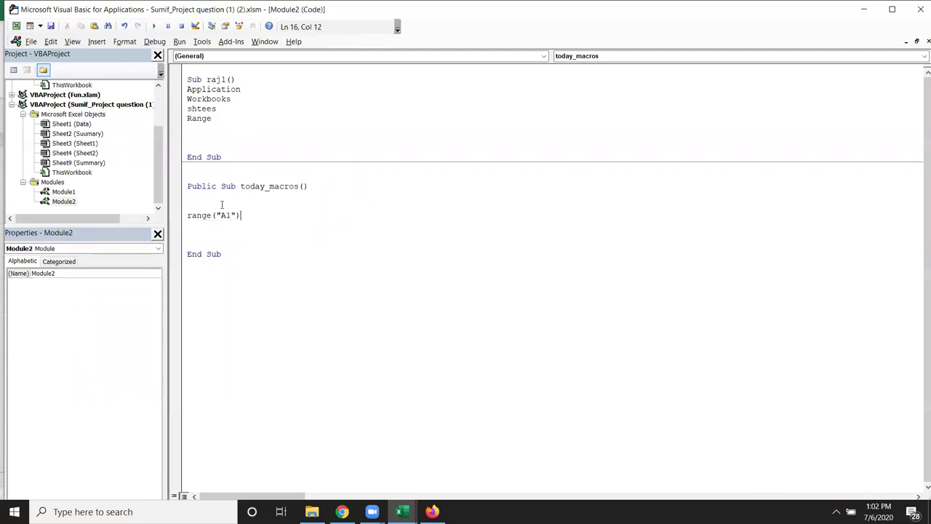
text(.sr)
key(Down)
key(Return)
key(alt+F11)
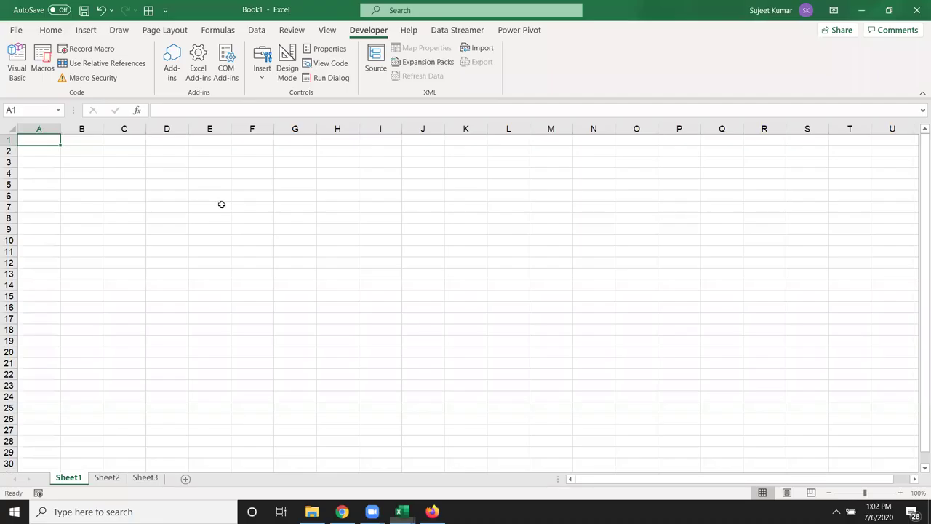
key(alt+F11)
text(ction.value="Name)
key(Return)
Duplicate the A1 code pair and change the copy to write Roll
key(shift+Down)
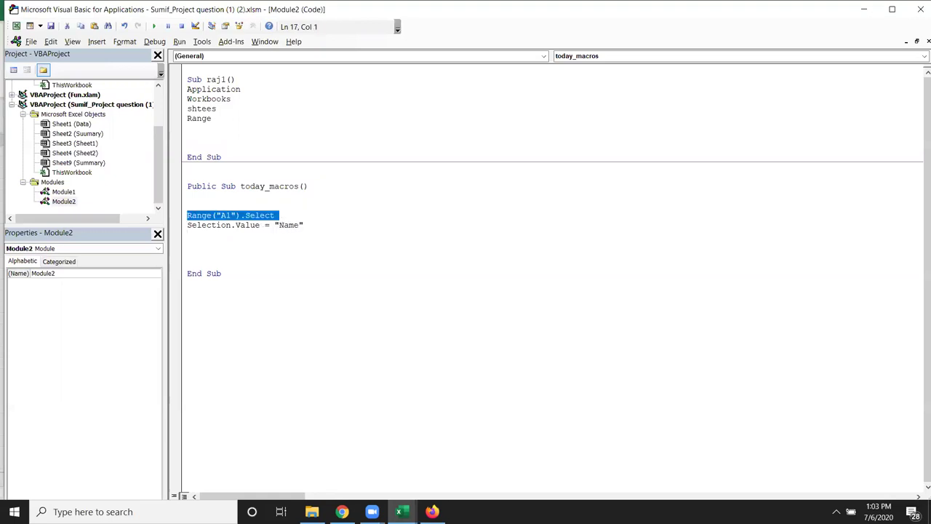
key(shift+Down)
key(ctrl+c)
key(Down)
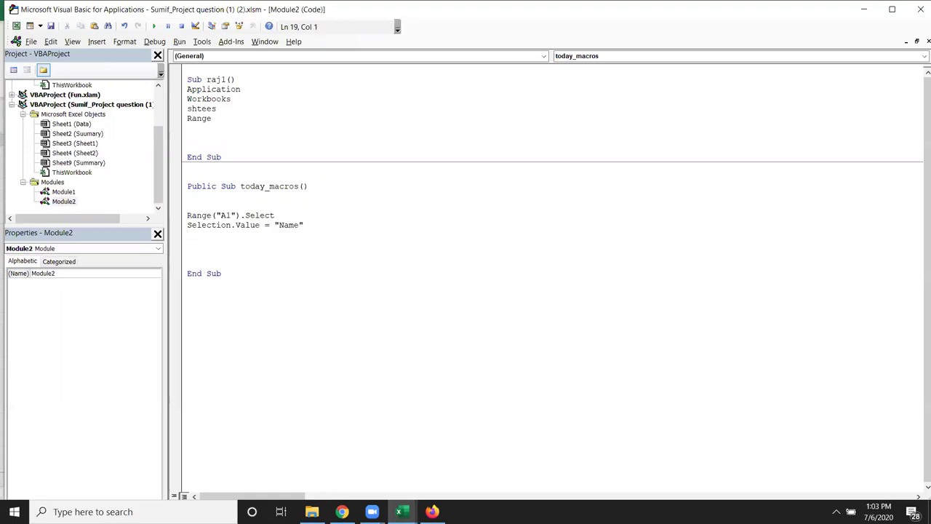
key(ctrl+v)
click(226, 244)
key(BackSpace)
text(C)
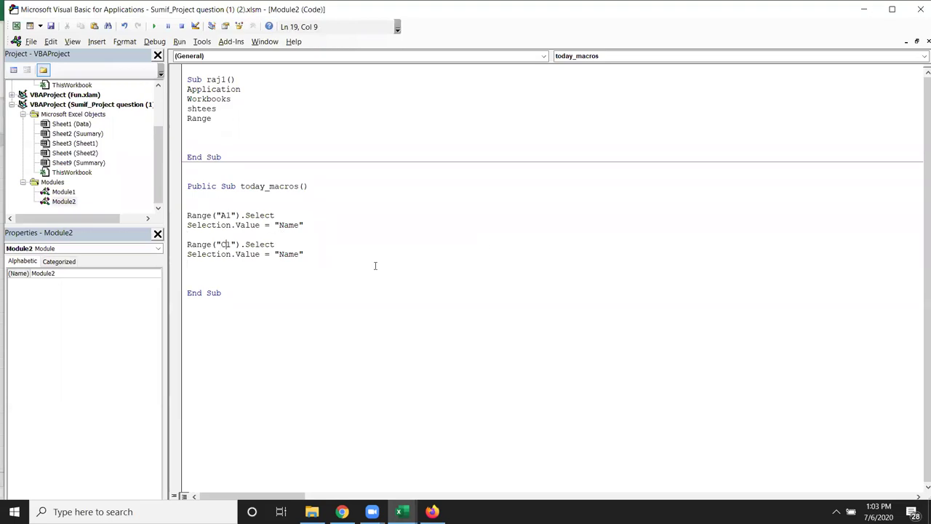
double_click(285, 255)
text(Roll)
Paste a third pair for C1 writing Marks, and correct the second pair to B1
click(235, 264)
key(Return)
key(ctrl+v)
click(221, 273)
key(shift+Right)
text(C)
click(226, 244)
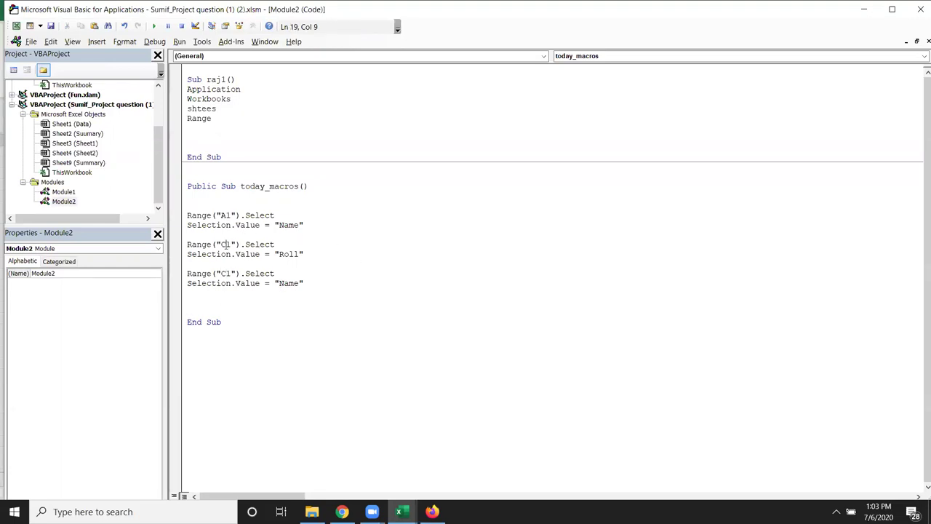
key(BackSpace)
text(B)
double_click(282, 272)
double_click(288, 284)
text(Marks)
click(295, 293)
Switch from the VBA editor back to the Sumif_Project workbook window
key(alt+F11)
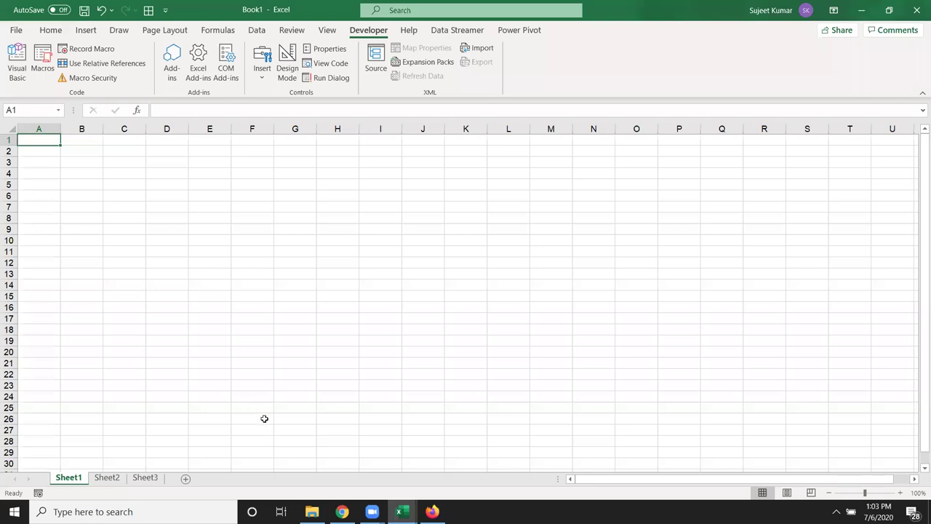
click(400, 511)
mouse_move(399, 511)
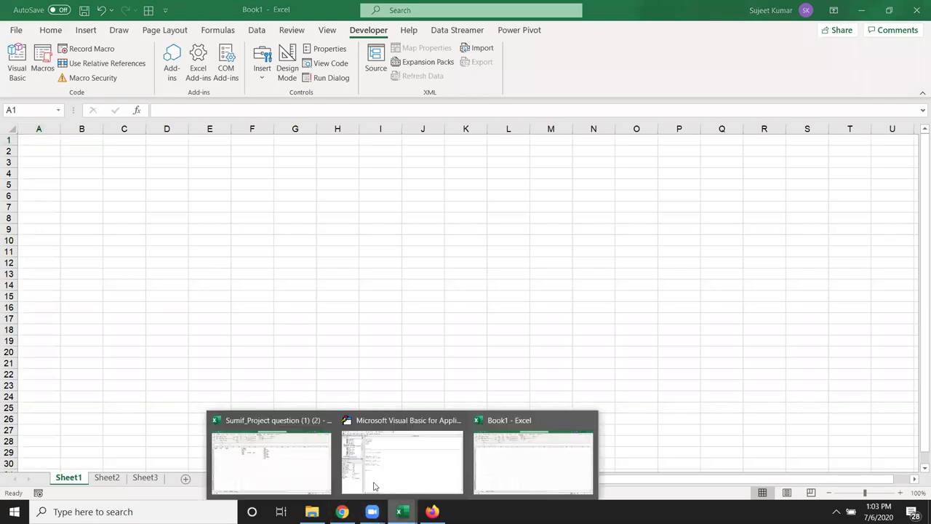
click(301, 466)
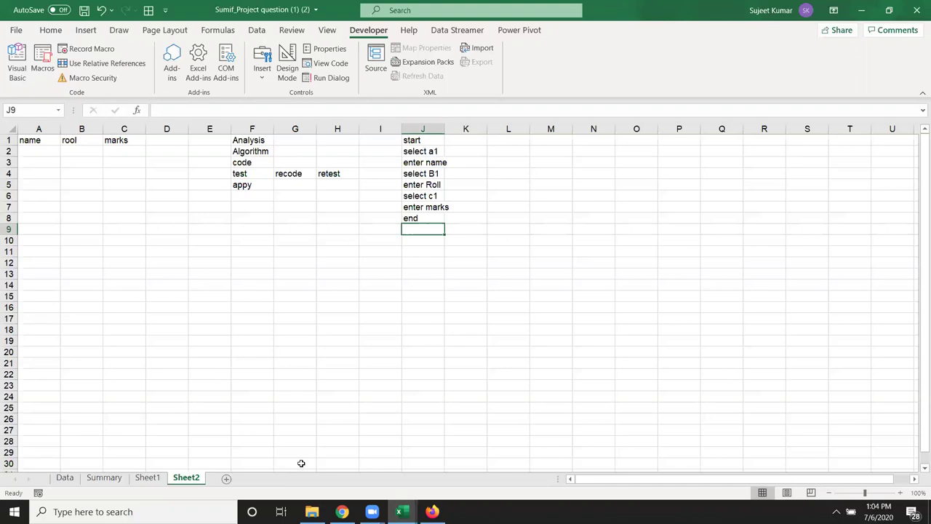
Review the plan's 'select A1' and 'enter name' steps, then switch to the blank Book1 workbook
click(420, 150)
click(423, 162)
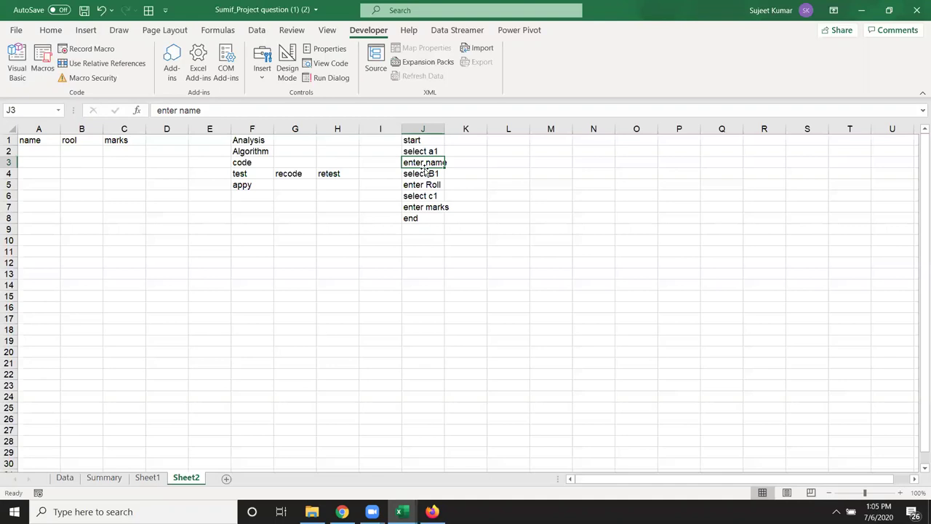
key(ctrl+n)
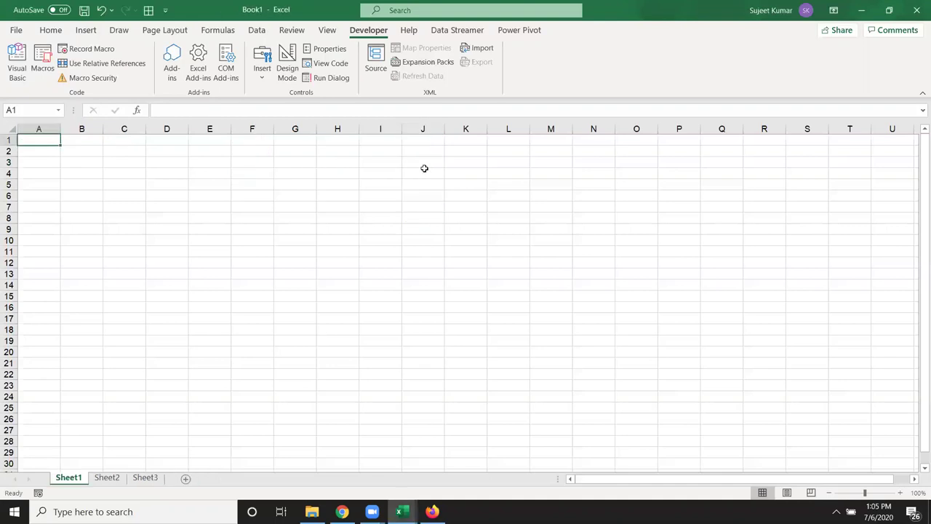
Bring up the VBA editor and select raj1's keyword lines, Application through Range
click(342, 511)
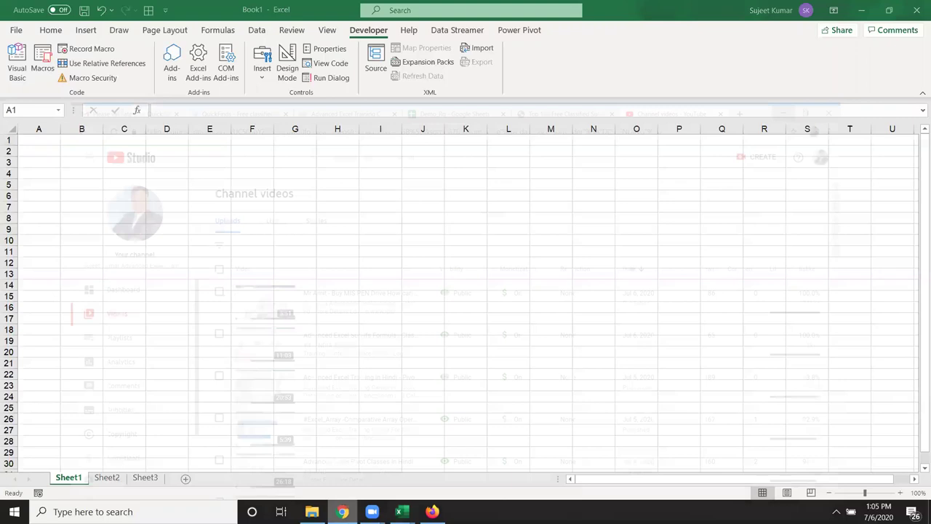
mouse_move(399, 511)
click(401, 470)
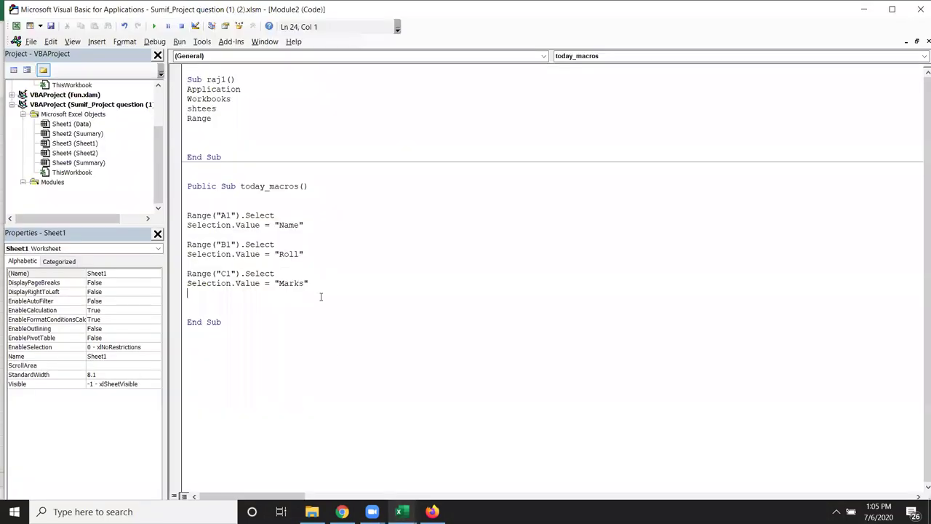
double_click(198, 215)
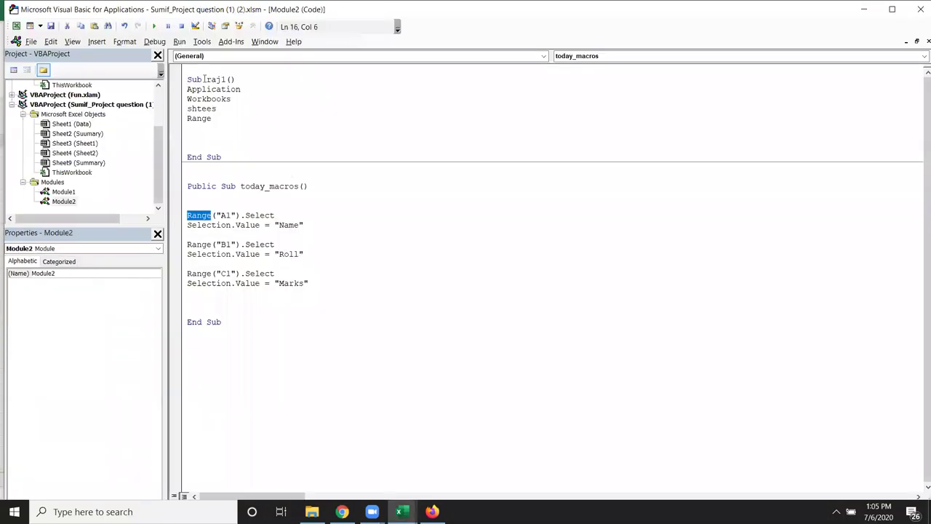
drag(212, 119, 187, 89)
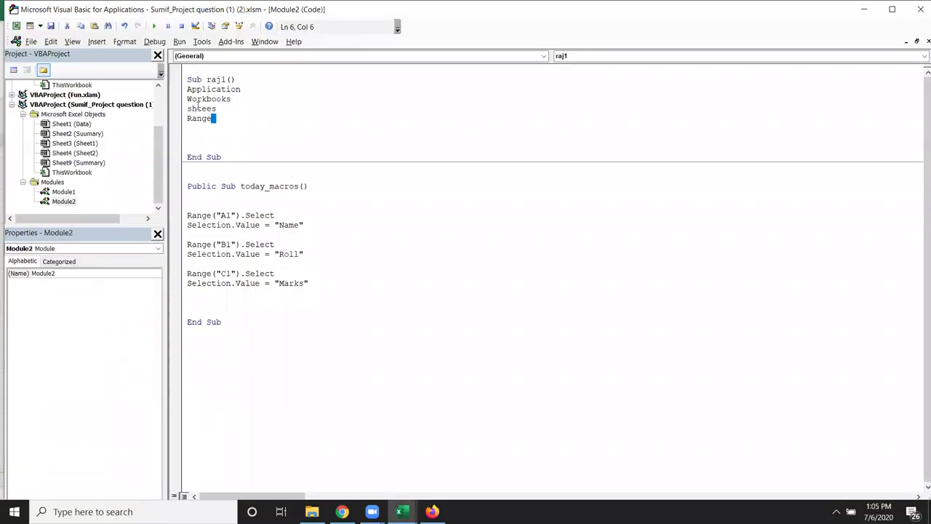
double_click(202, 225)
click(199, 127)
drag(190, 128, 179, 91)
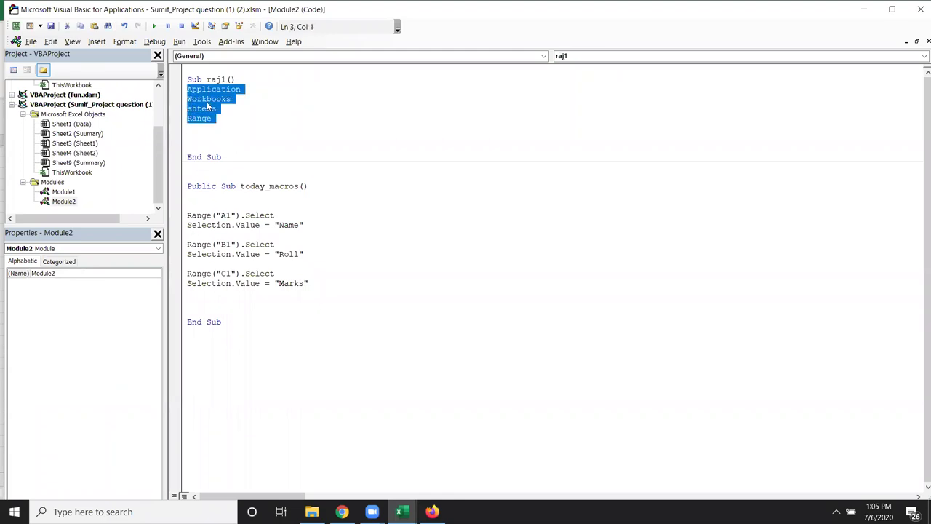
click(206, 131)
double_click(199, 119)
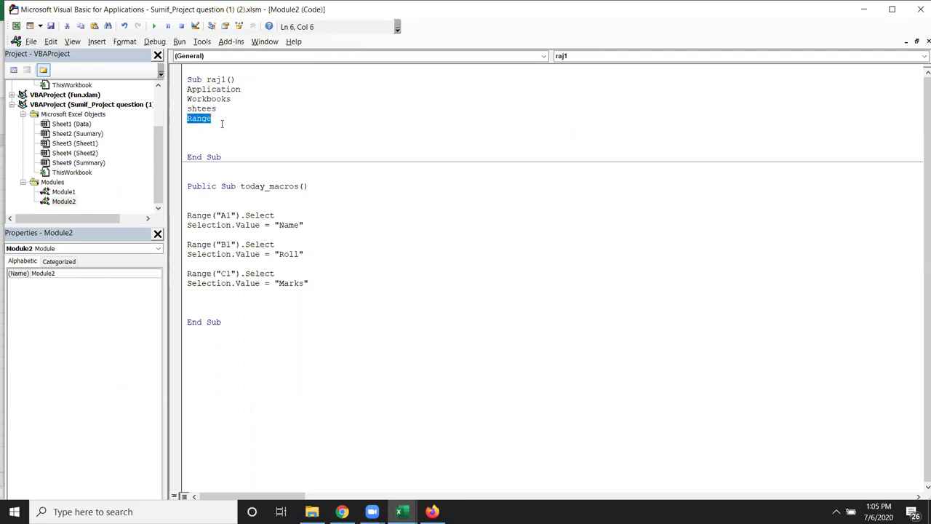
Append 'cells activecell selection' to the Range line in raj1
click(222, 121)
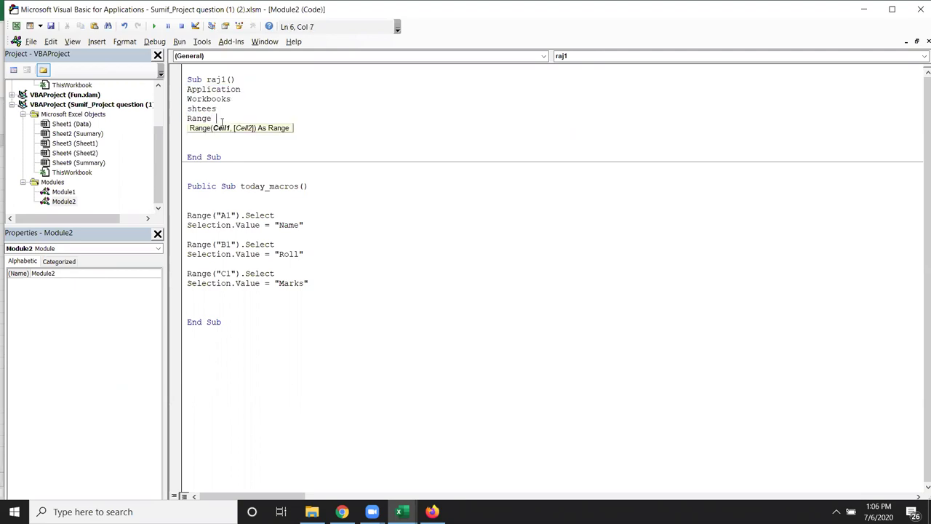
text(cel)
text(ls  active)
text(e)
key(BackSpace)
text(cell )
text(selection)
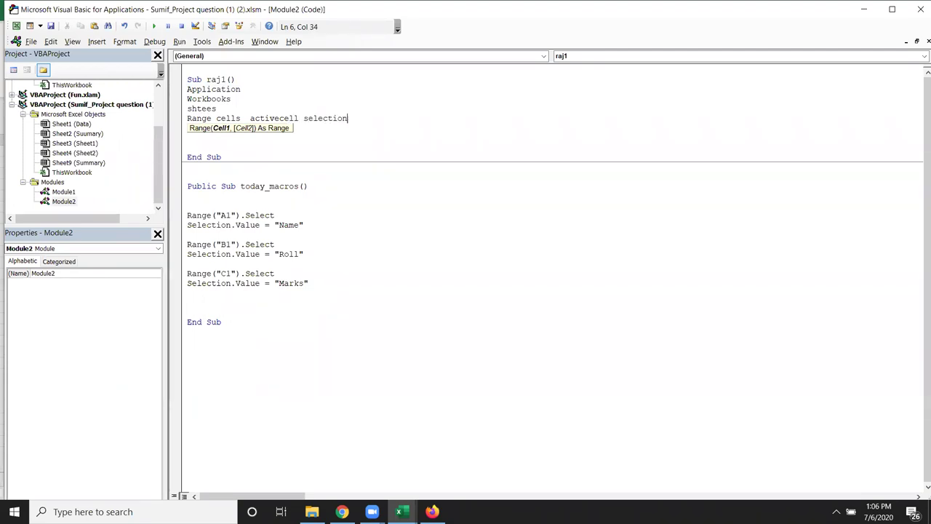
Dismiss the compile error, leaving raj1's Range line flagged red, and return to the shtees line
click(332, 217)
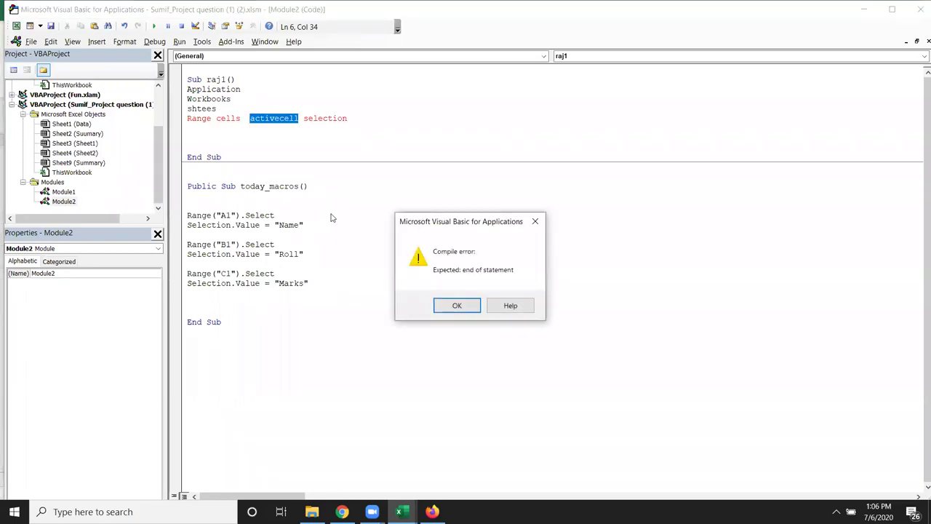
click(453, 307)
click(238, 147)
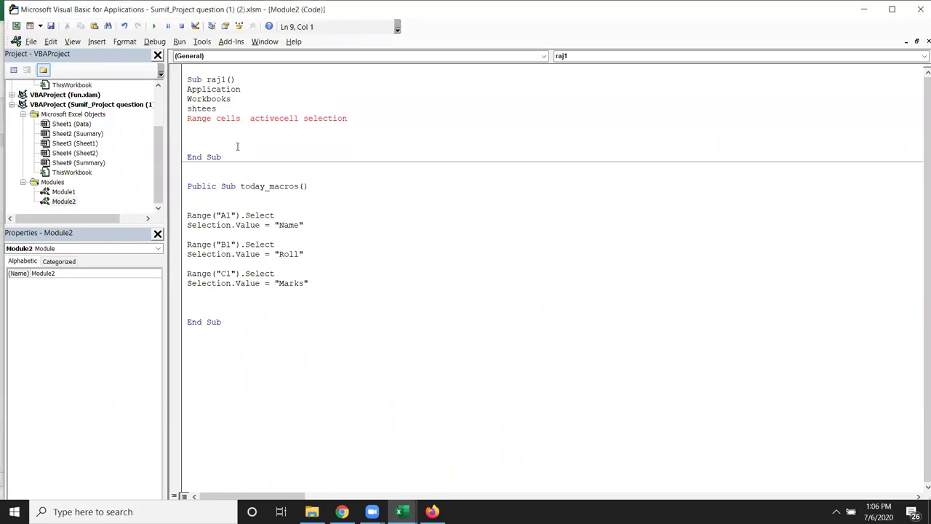
click(226, 107)
Highlight A1 and Selection in today_macros, then minimize the VBA editor to reveal Book1
double_click(224, 215)
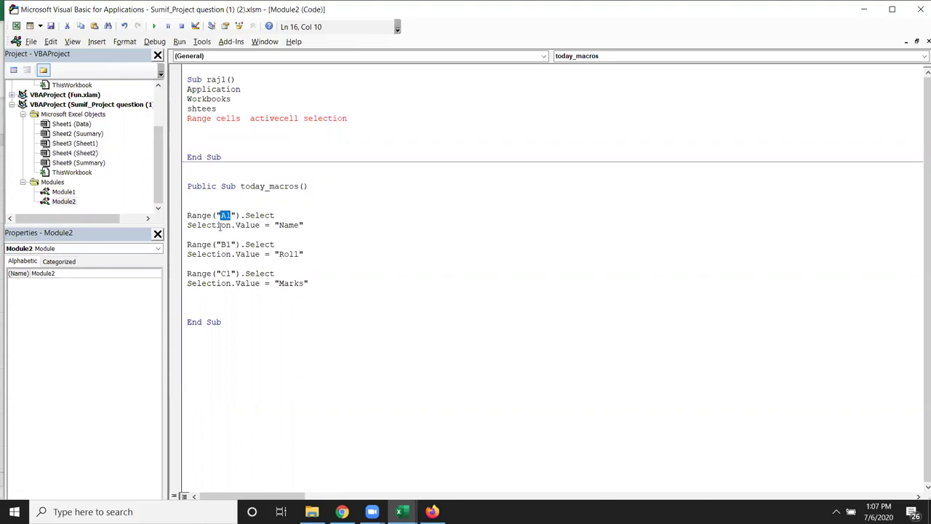
click(277, 215)
double_click(221, 226)
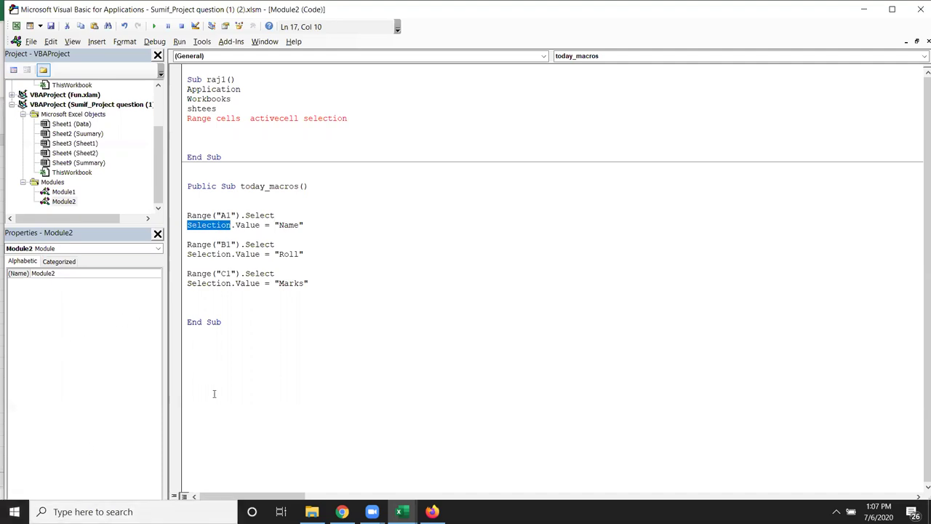
click(863, 11)
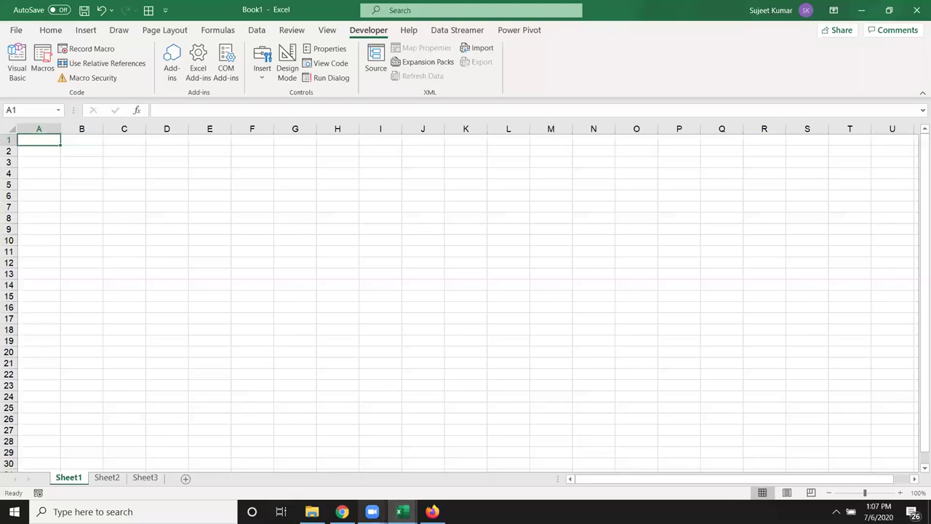
In a new Chrome tab, go to excel-vba.com from the address bar
click(342, 511)
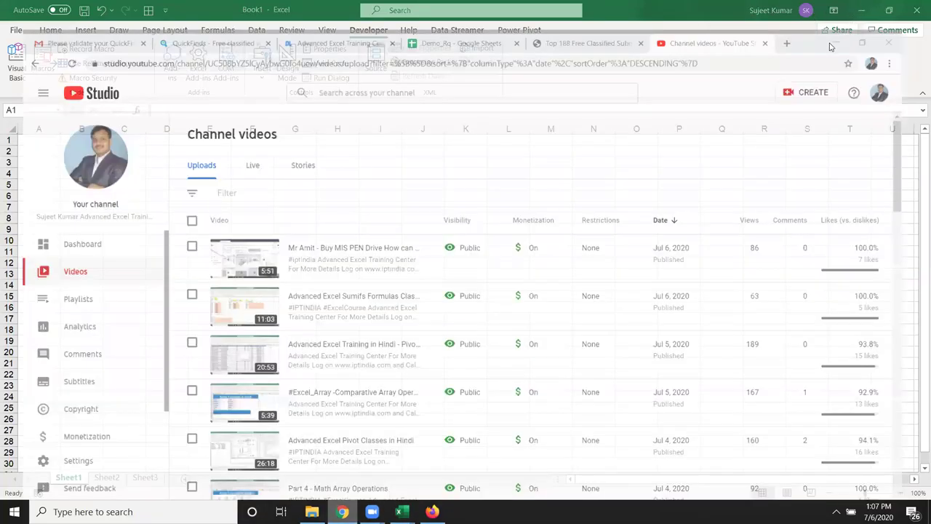
key(ctrl+t)
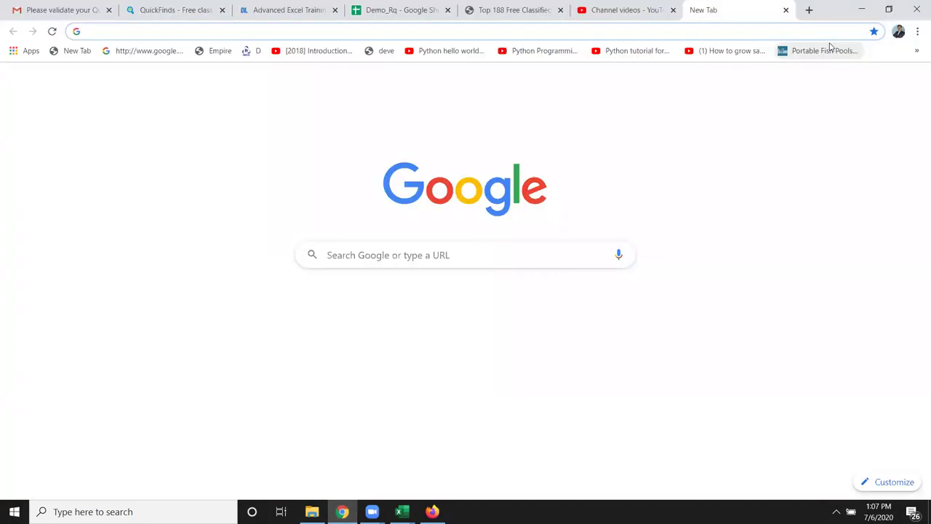
text(a)
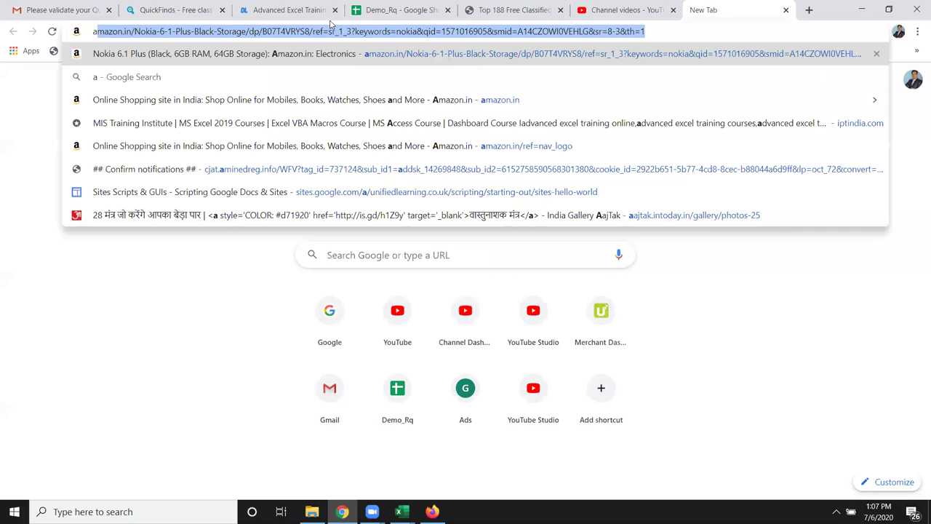
key(BackSpace)
key(BackSpace)
text(ex)
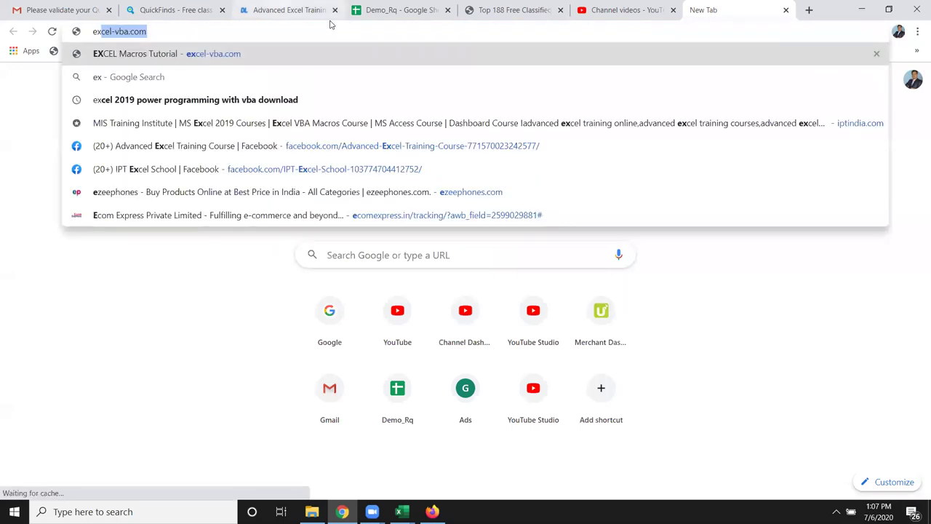
text(cel)
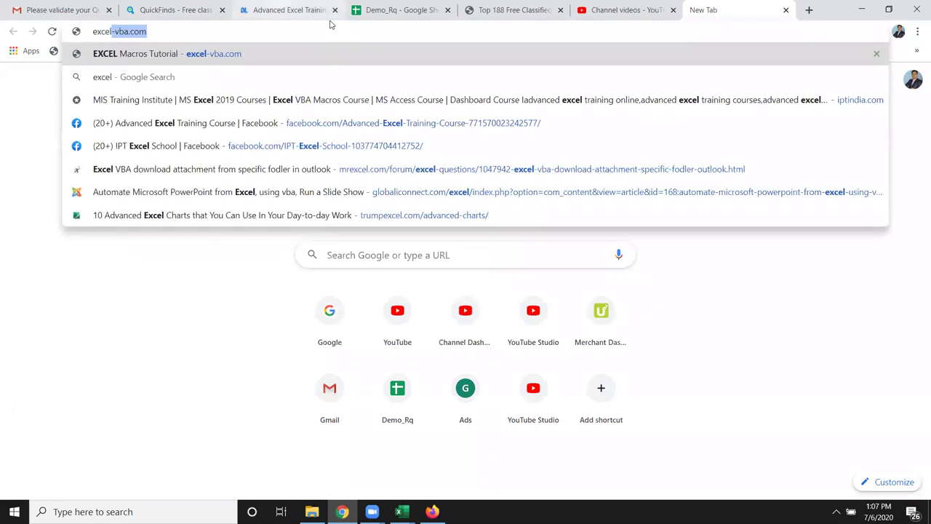
key(Return)
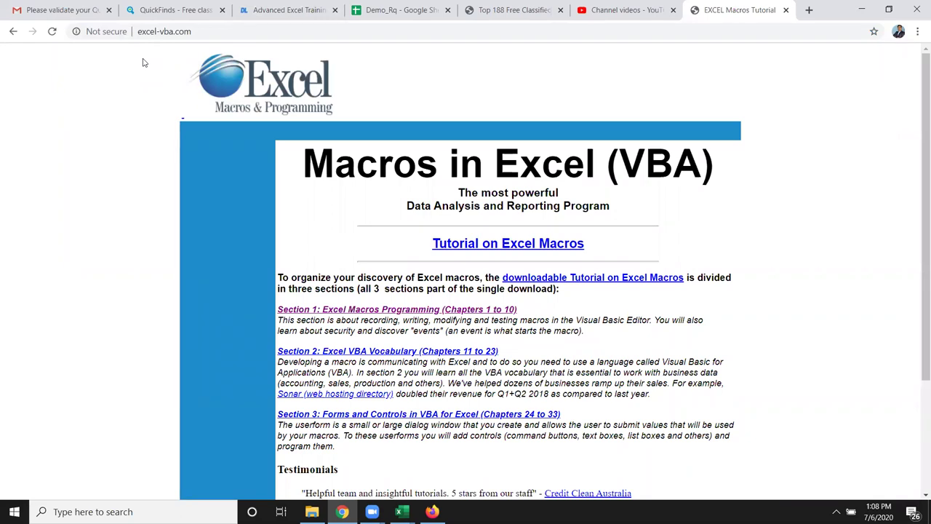
Read through the Section 1: Excel Macros Programming page, then show the Windows desktop
scroll(404, 235, down, 3)
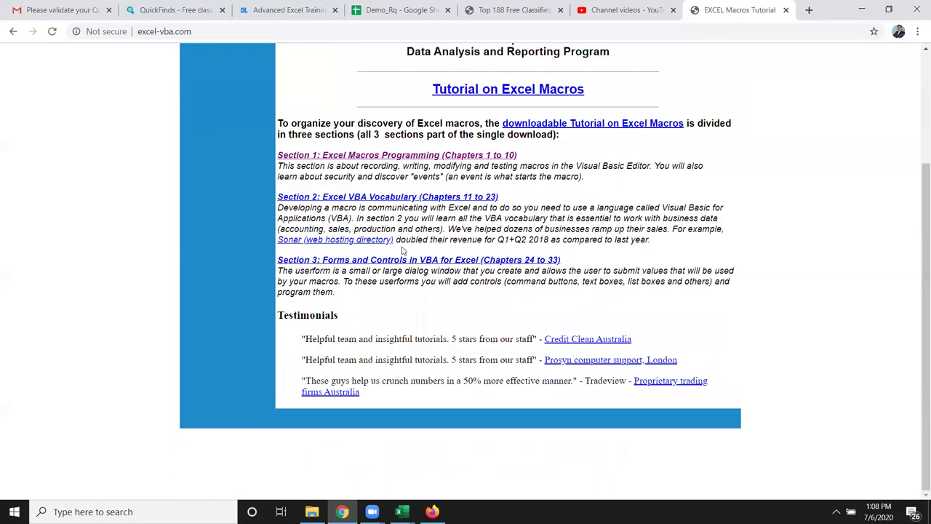
click(373, 155)
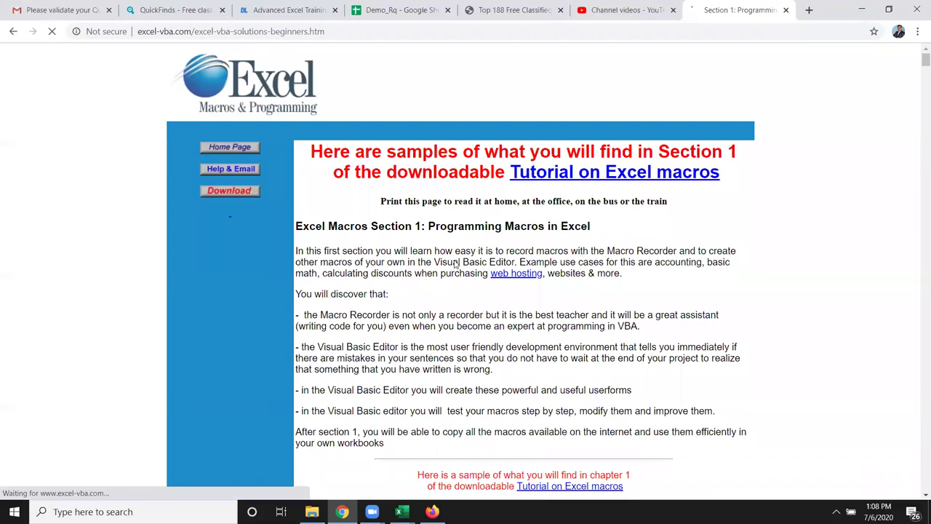
scroll(455, 264, down, 10)
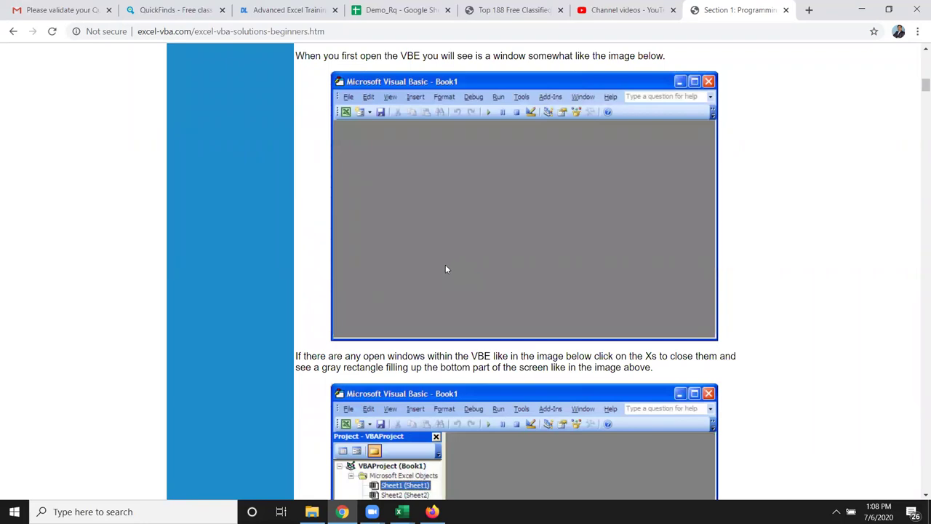
scroll(445, 269, down, 4)
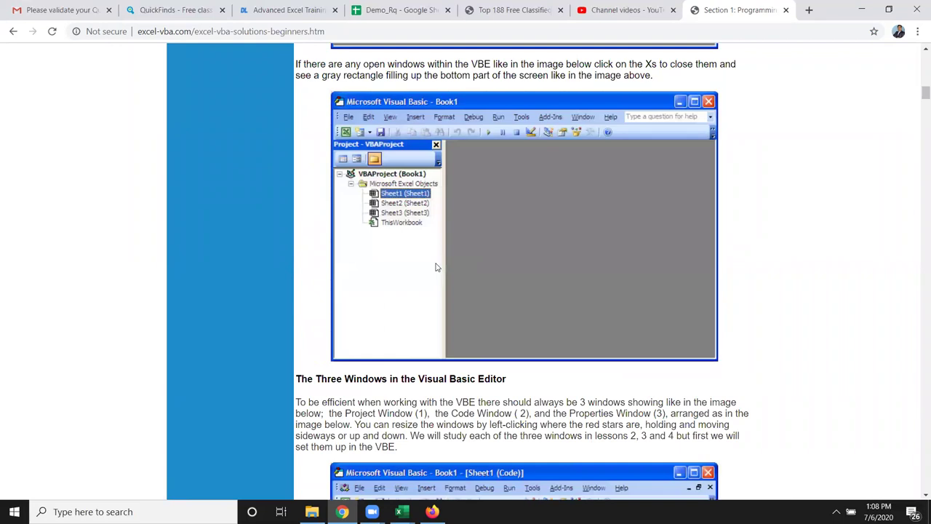
scroll(436, 267, down, 8)
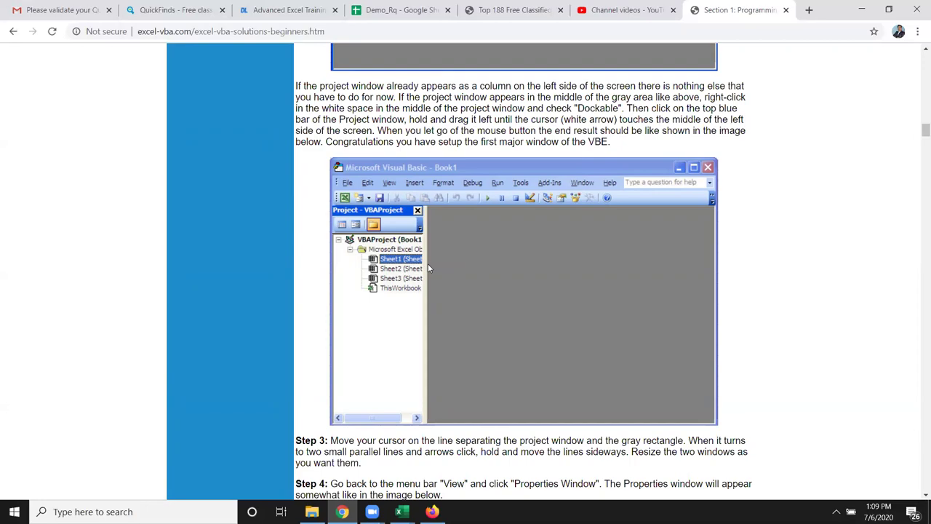
key(super+d)
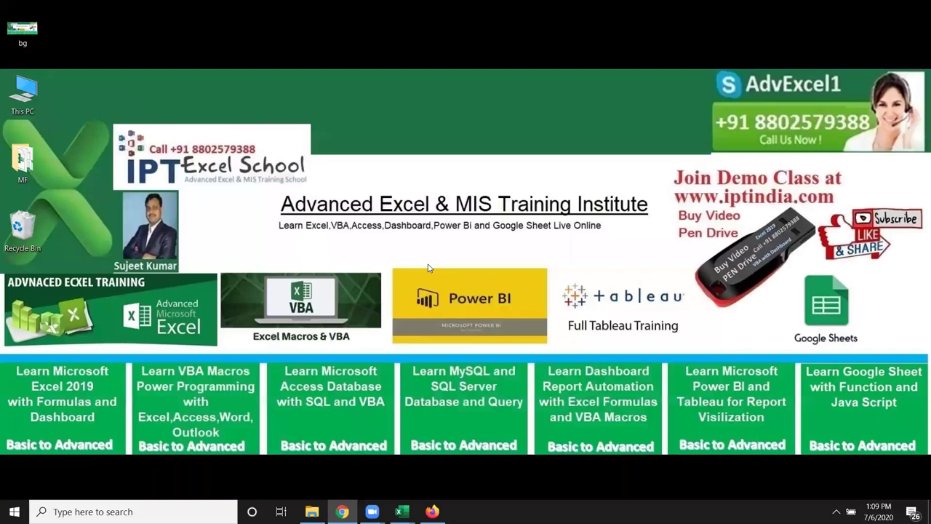
click(429, 268)
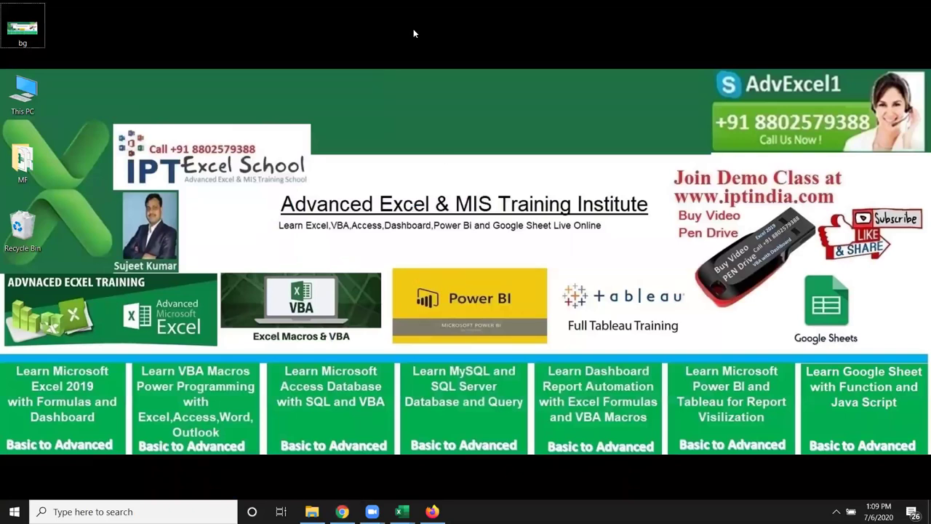